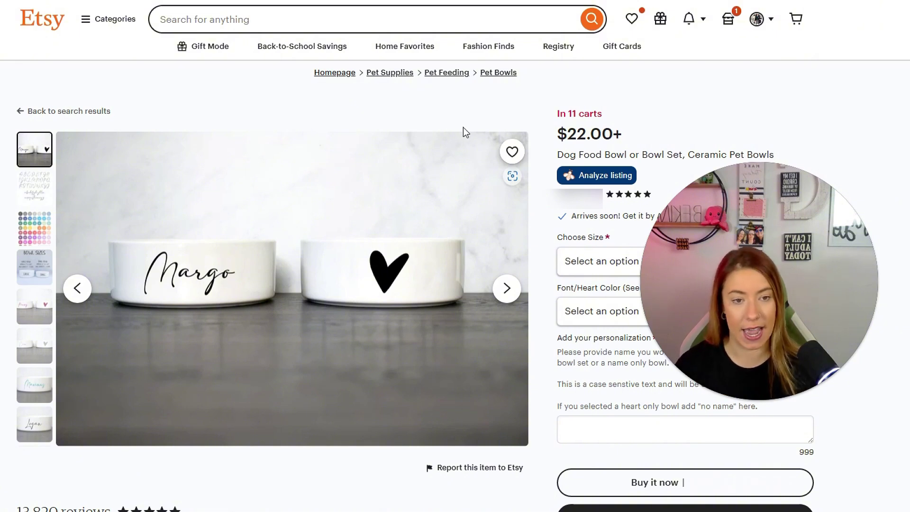
# Review the dog bowl's size options, priced $22.00 to $54.00, then close the list
pyautogui.click(643, 260)
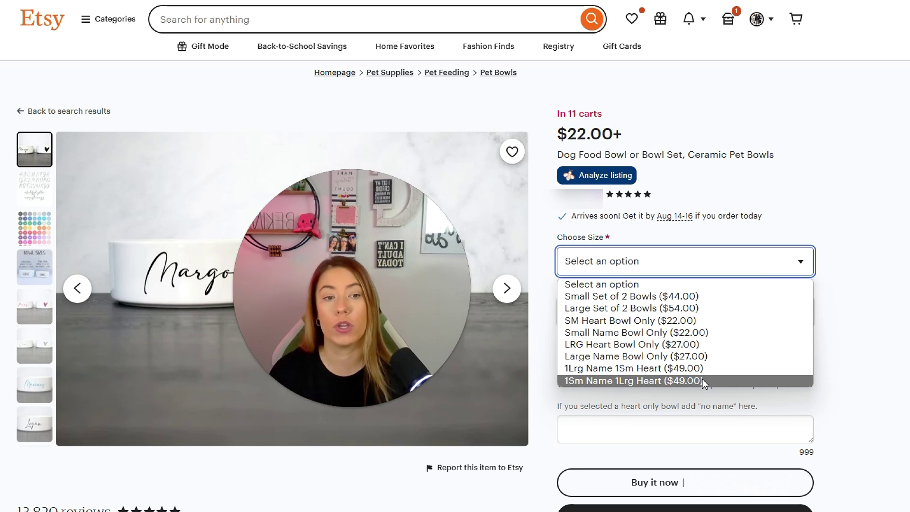
pyautogui.click(871, 188)
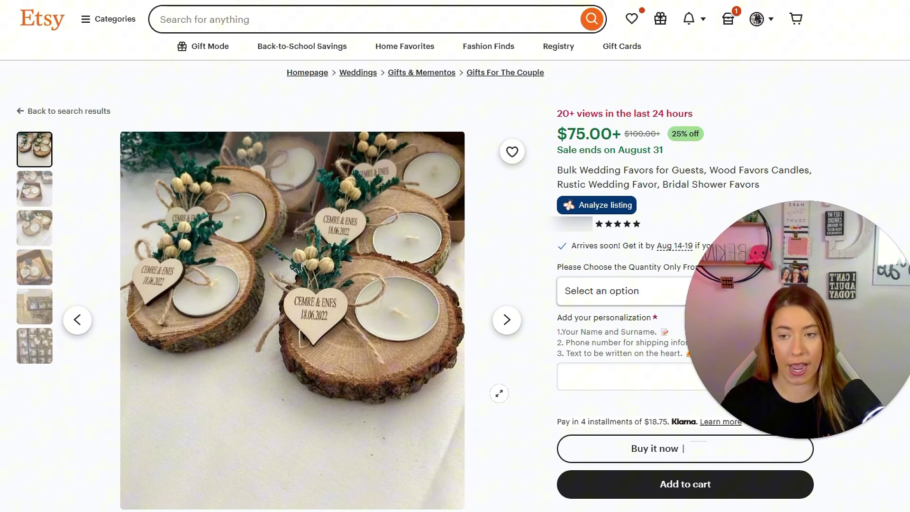
# On the wedding favor candles listing, check the 50 to 200 quantity options twice without choosing one
pyautogui.moveTo(855, 246); pyautogui.dragTo(336, 169)
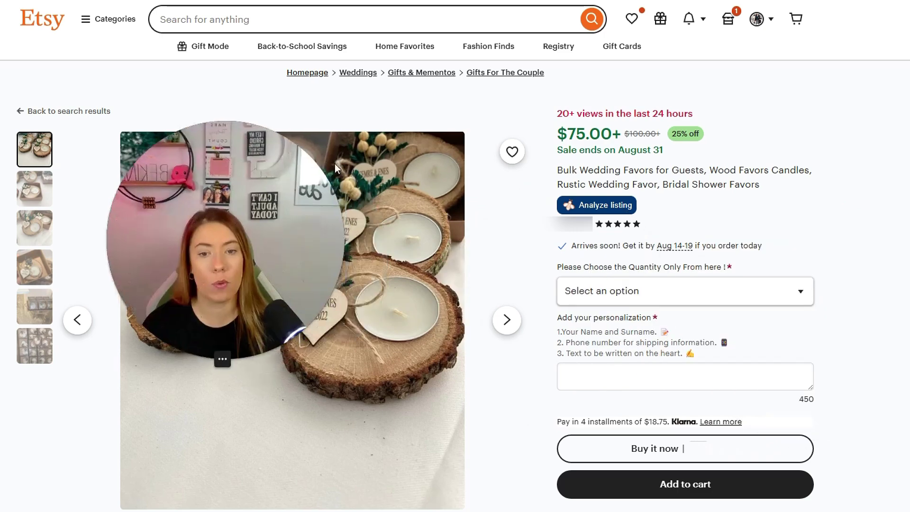
pyautogui.click(690, 301)
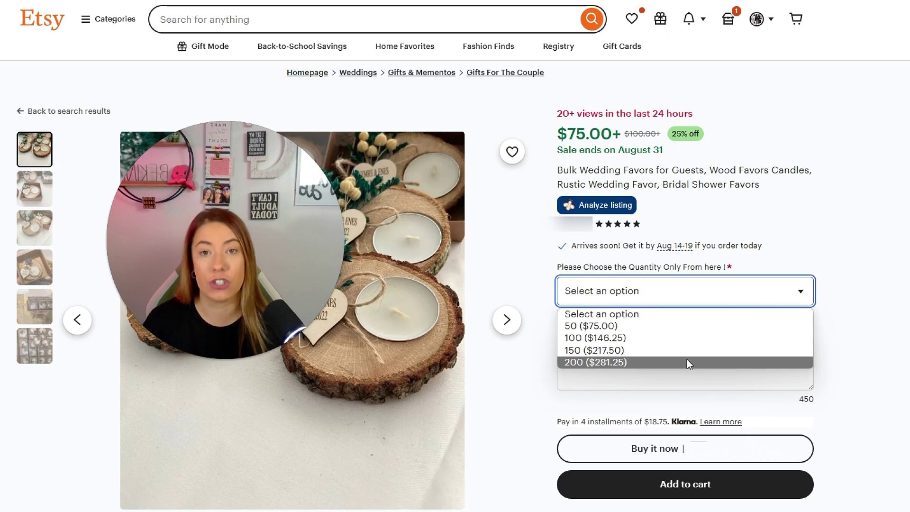
pyautogui.click(254, 213)
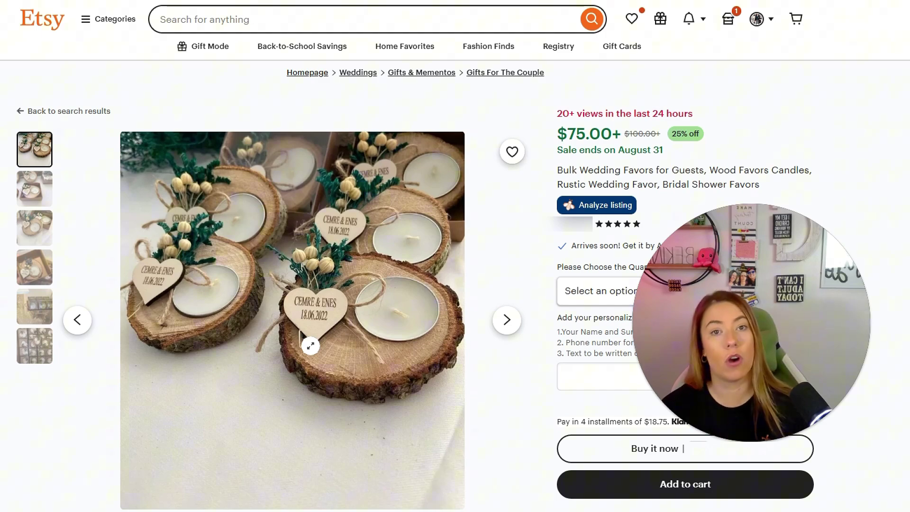
pyautogui.click(561, 301)
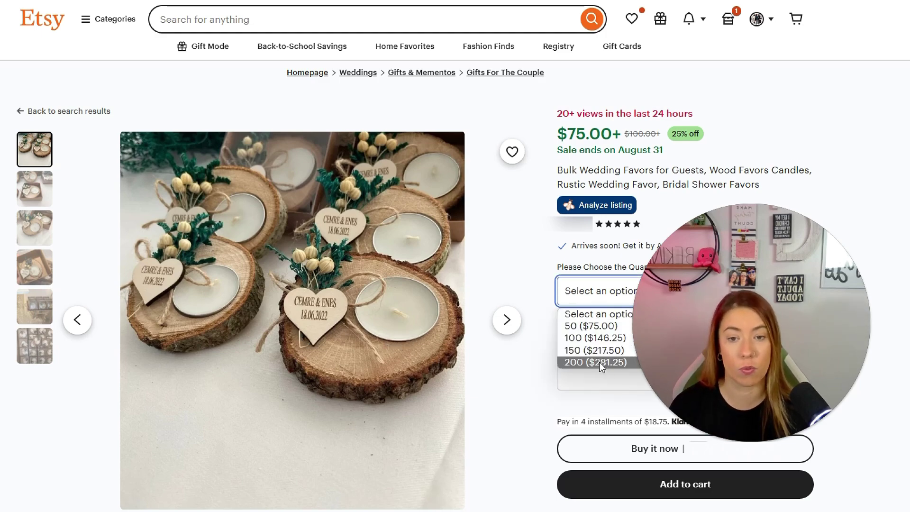
pyautogui.click(535, 388)
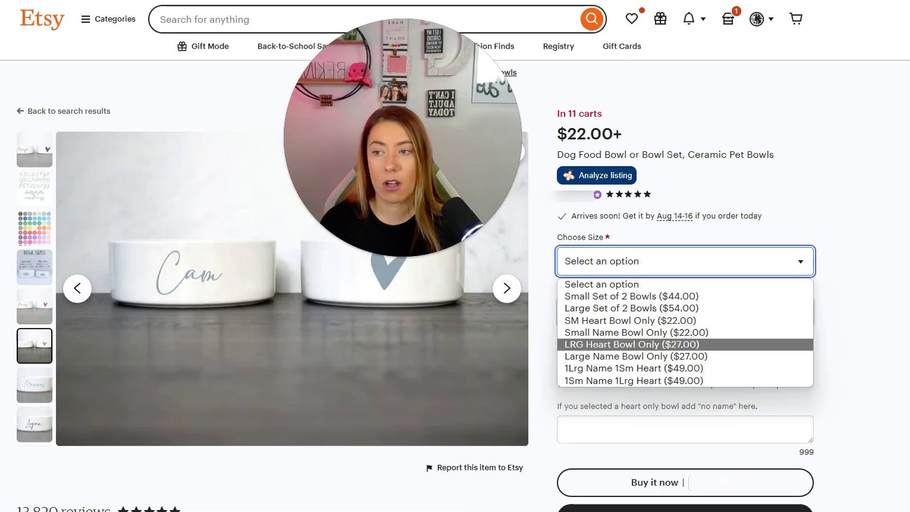
# Dismiss the open popup with Escape
pyautogui.press('Escape')
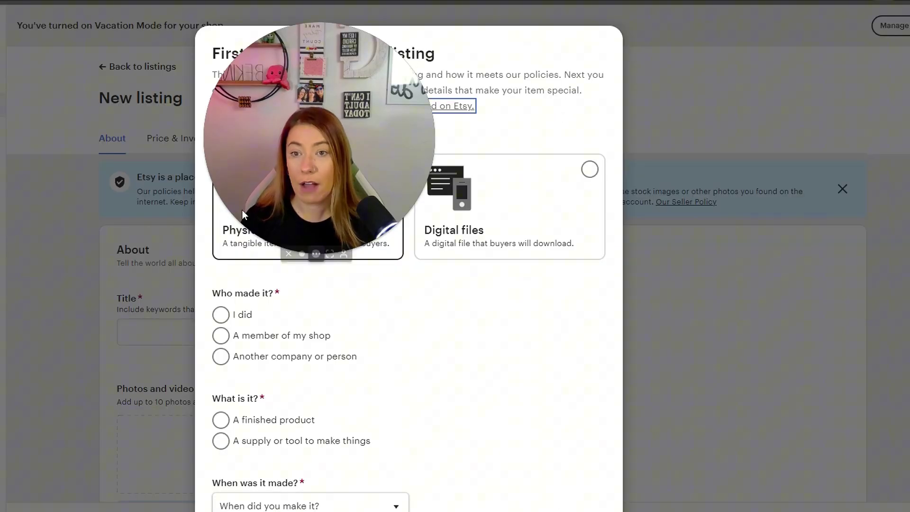
pyautogui.click(104, 164)
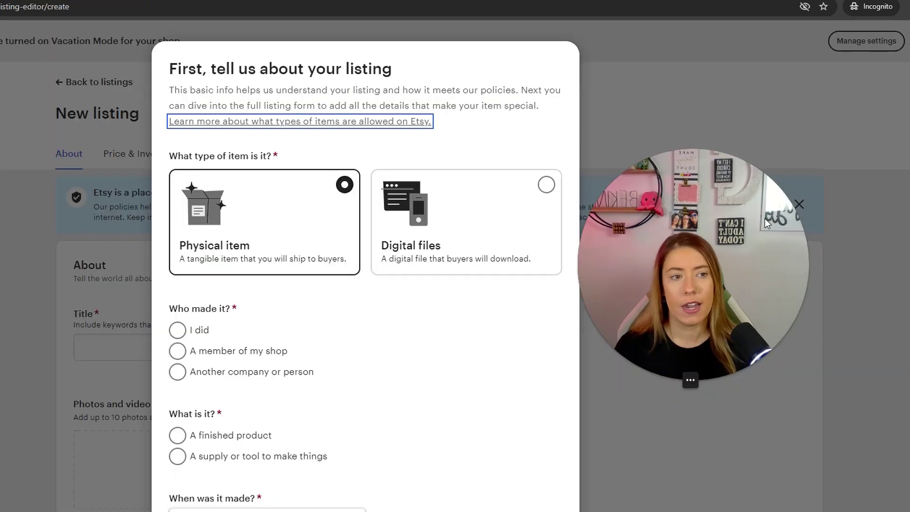
pyautogui.moveTo(764, 218); pyautogui.dragTo(827, 97)
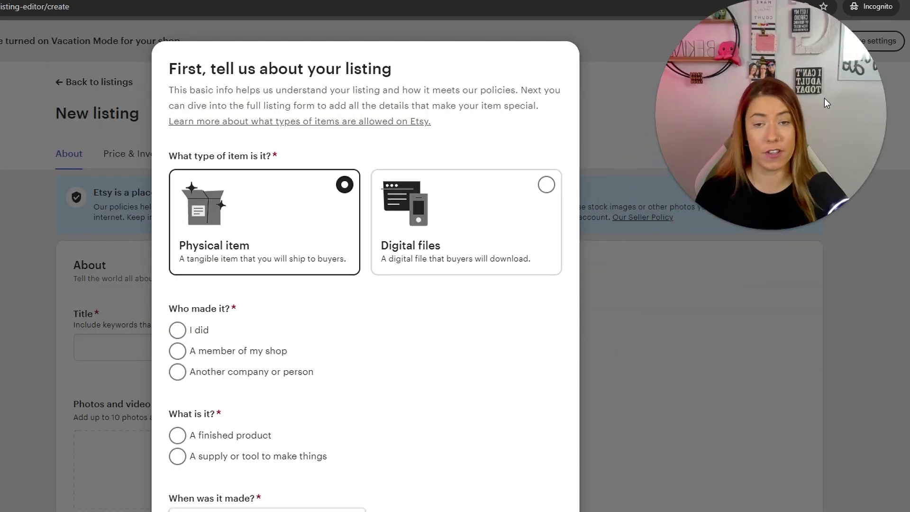
pyautogui.scroll(-3, 470, 180)
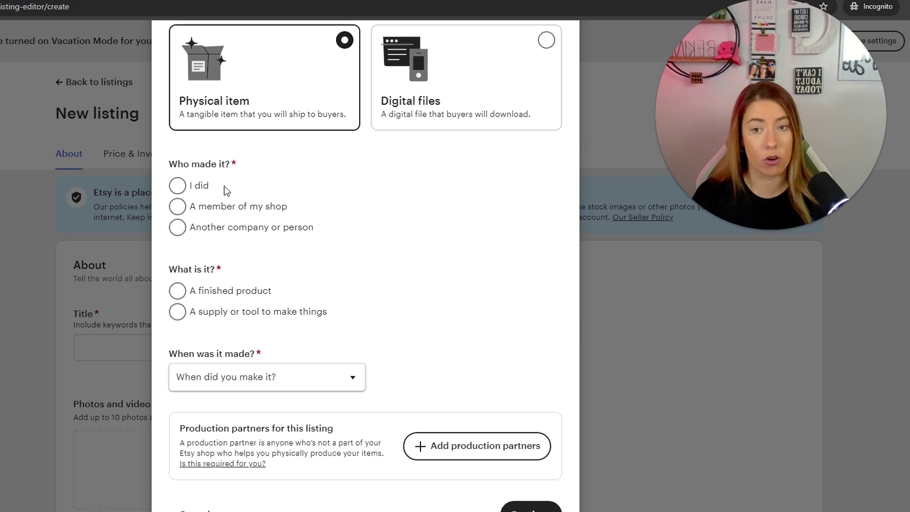
# Record a seller-made finished product, Made To Order, made from scratch with handheld tools
pyautogui.click(182, 187)
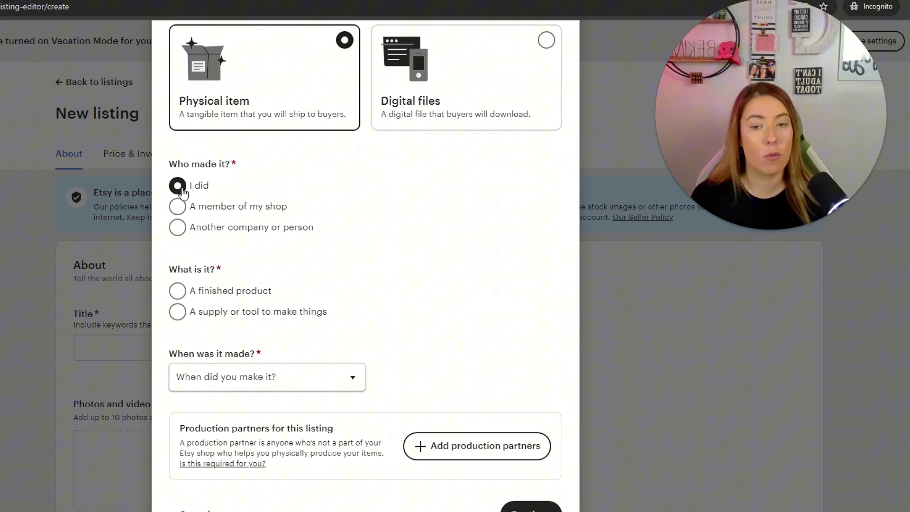
pyautogui.click(177, 291)
pyautogui.click(232, 378)
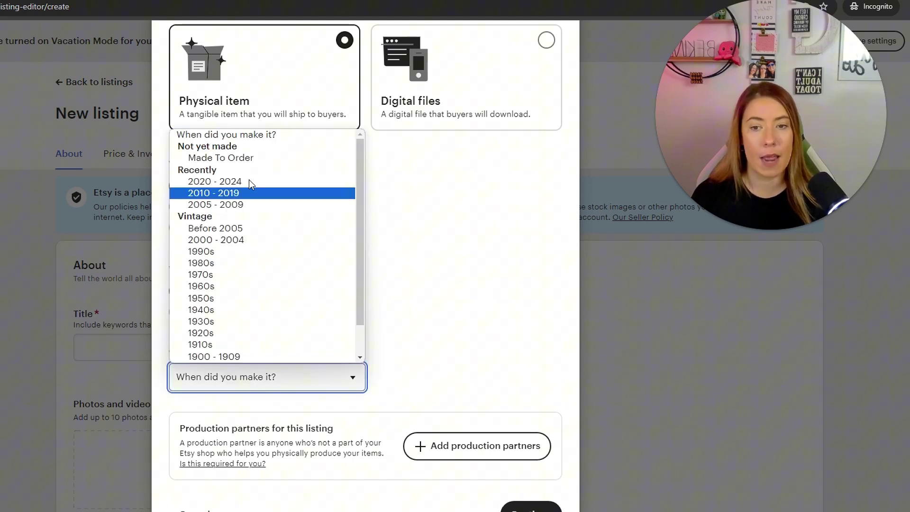
pyautogui.click(247, 160)
pyautogui.scroll(6, 422, 264)
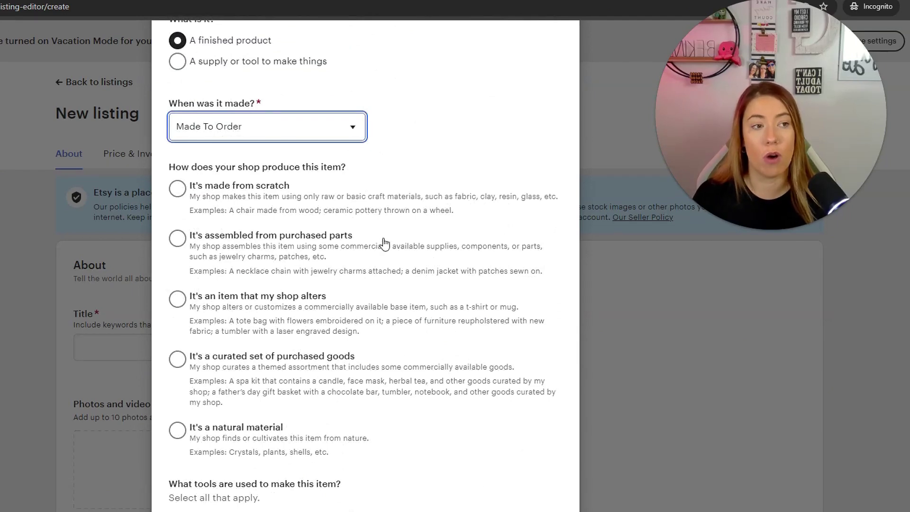
pyautogui.click(301, 182)
pyautogui.scroll(-6, 386, 209)
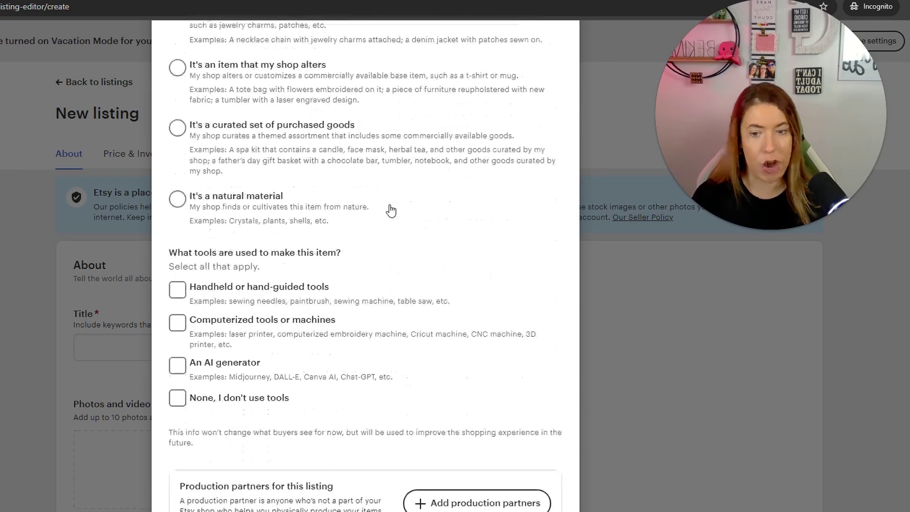
pyautogui.click(178, 235)
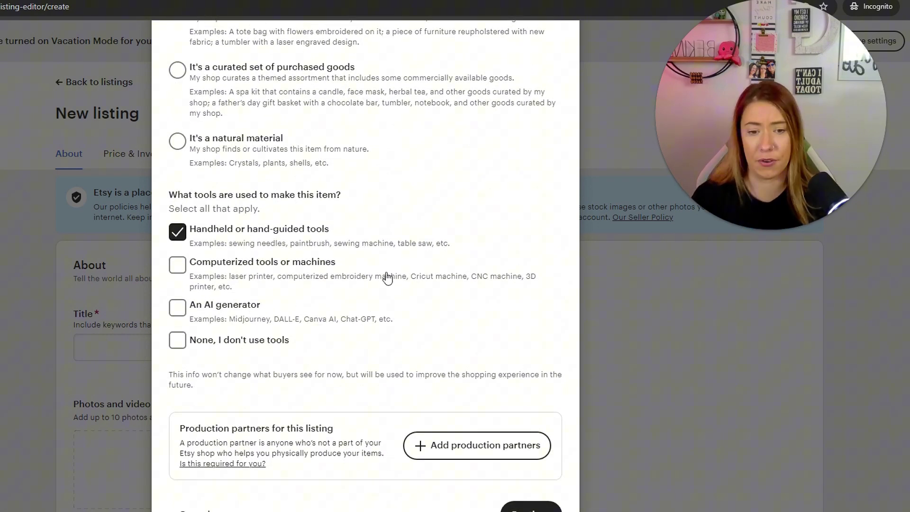
# Change the maker to another company or person and the making date to 2020 - 2024
pyautogui.scroll(2, 387, 279)
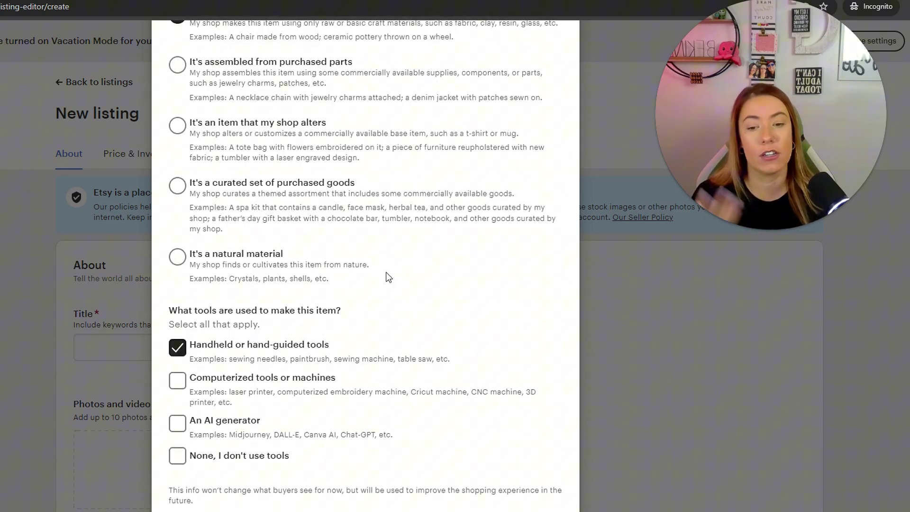
pyautogui.scroll(8, 388, 279)
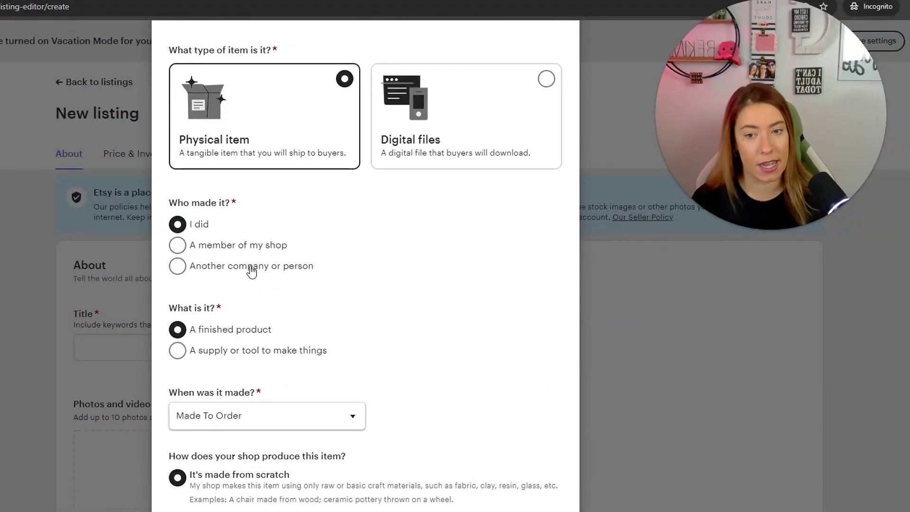
pyautogui.click(177, 266)
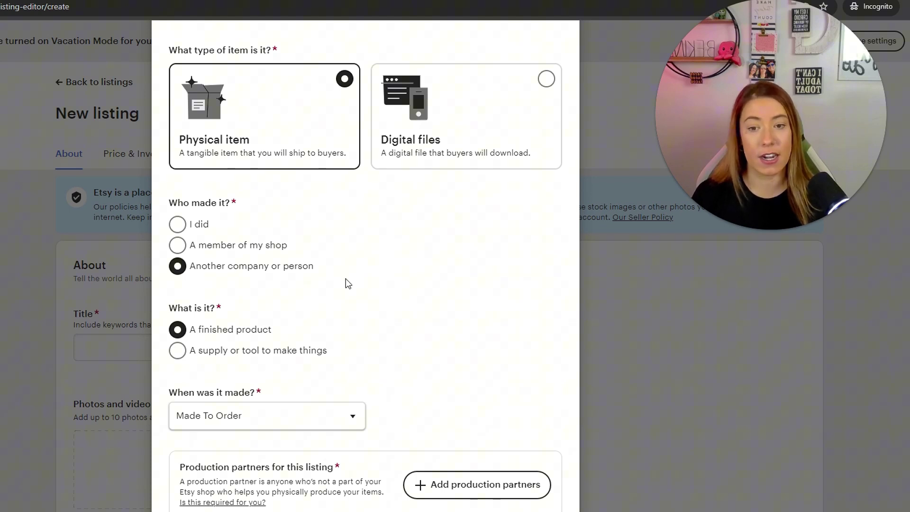
pyautogui.scroll(-1, 351, 332)
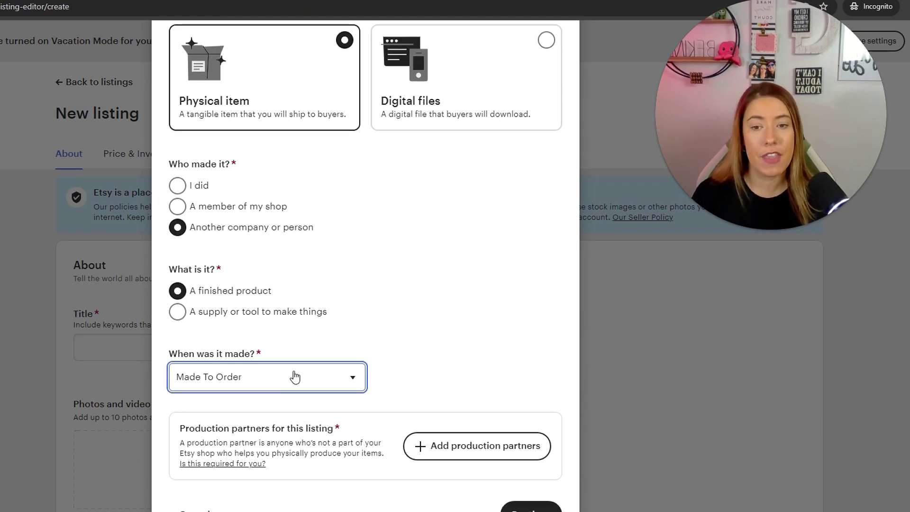
pyautogui.click(294, 376)
pyautogui.scroll(-1, 238, 162)
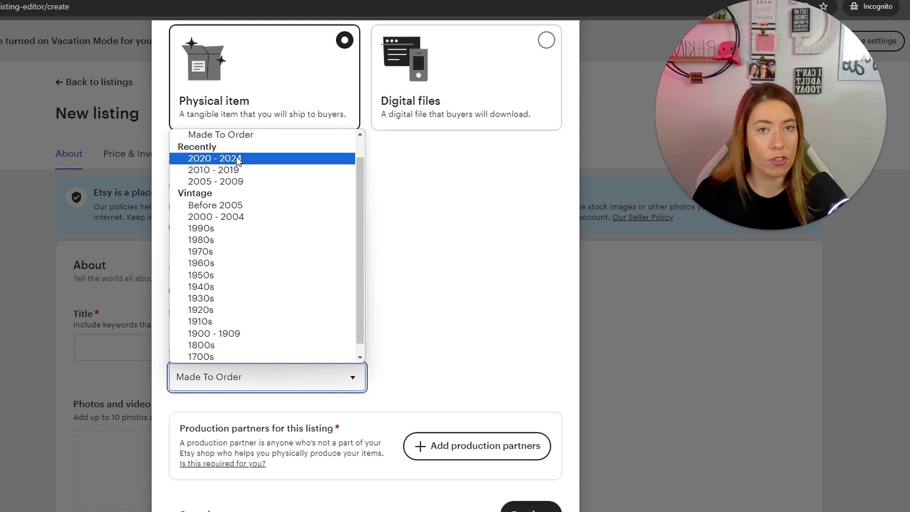
pyautogui.click(238, 160)
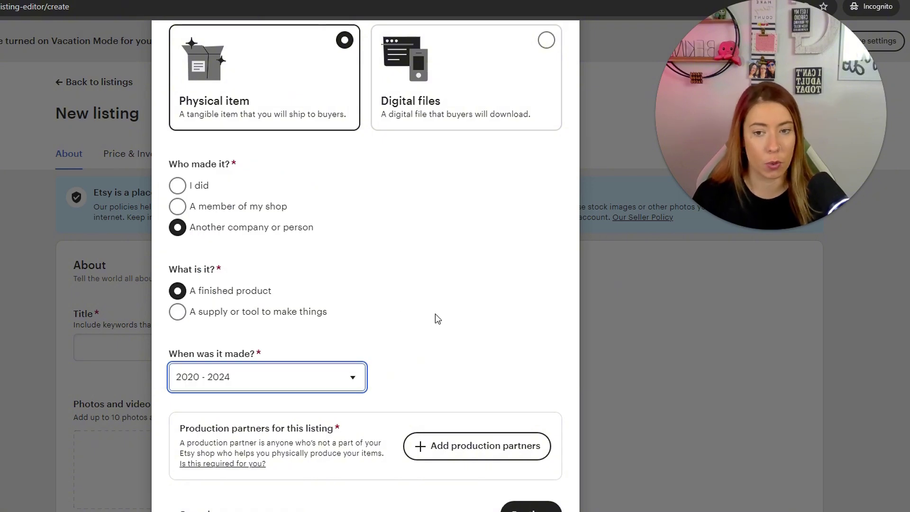
pyautogui.scroll(3, 436, 316)
pyautogui.scroll(-3, 436, 315)
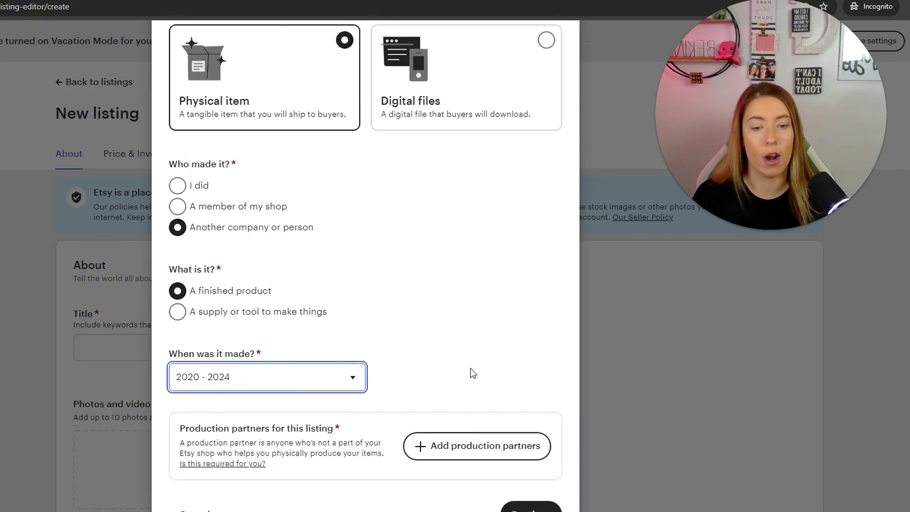
# Start creating a new production partner
pyautogui.click(466, 447)
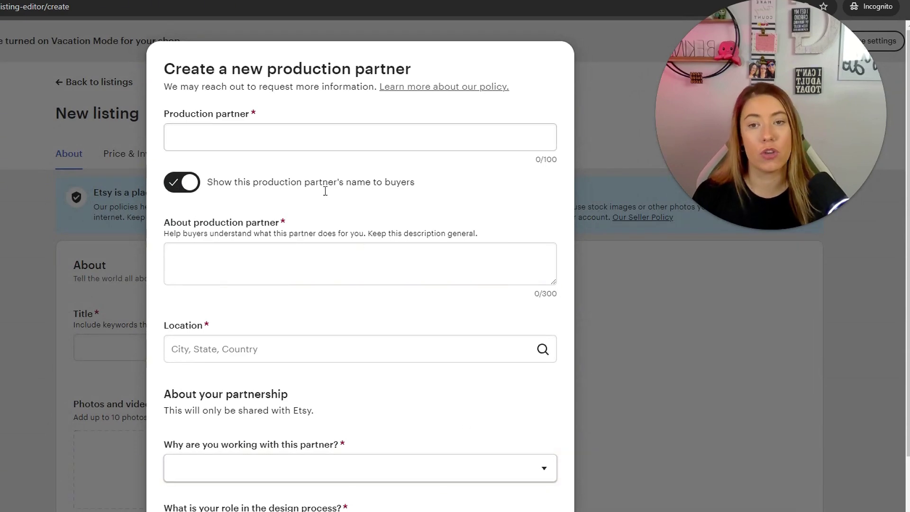
pyautogui.scroll(-3, 379, 171)
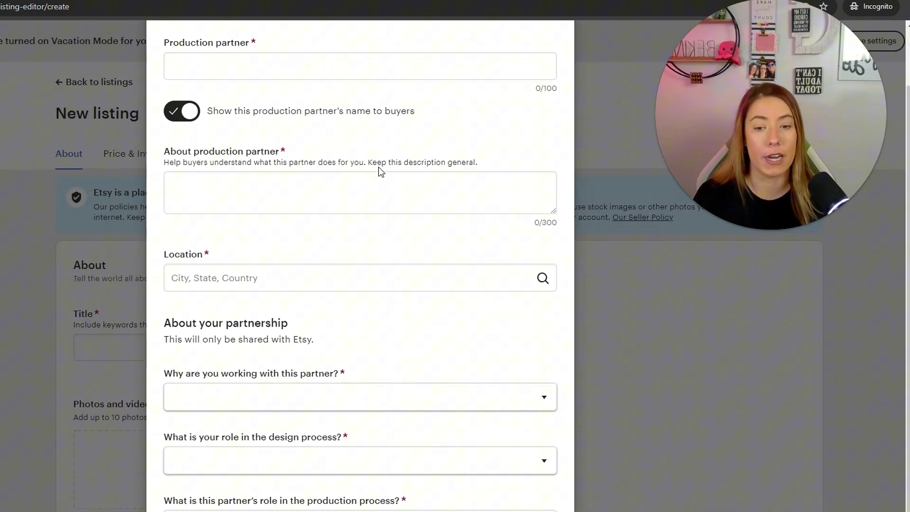
pyautogui.scroll(3, 381, 172)
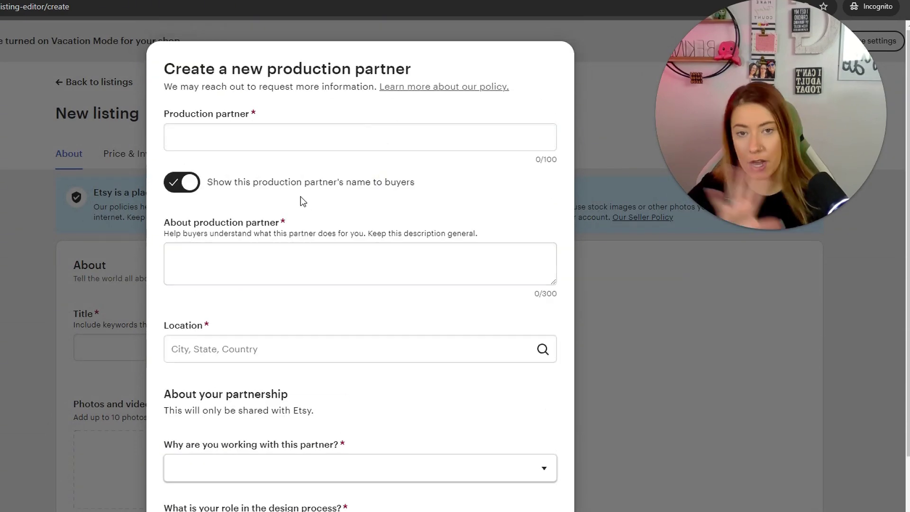
pyautogui.scroll(-3, 306, 209)
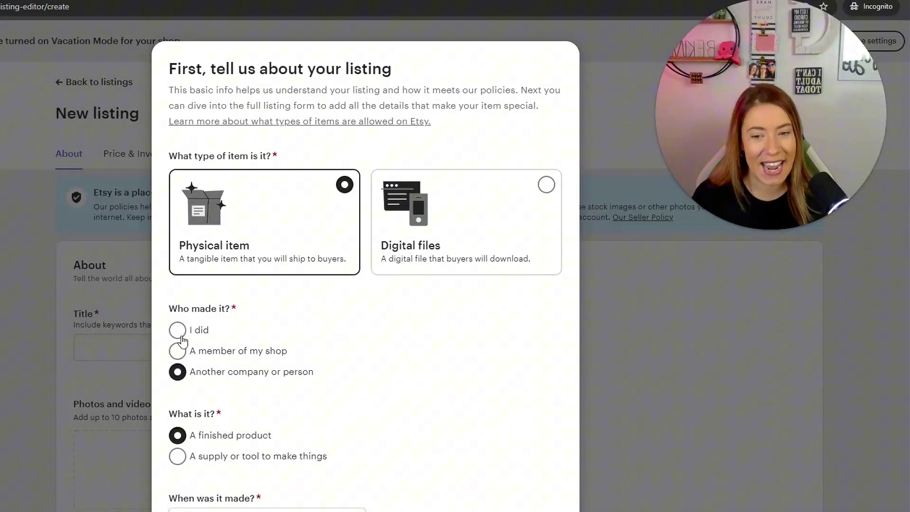
# Switch the maker back to the seller, made from scratch with handheld tools
pyautogui.click(179, 327)
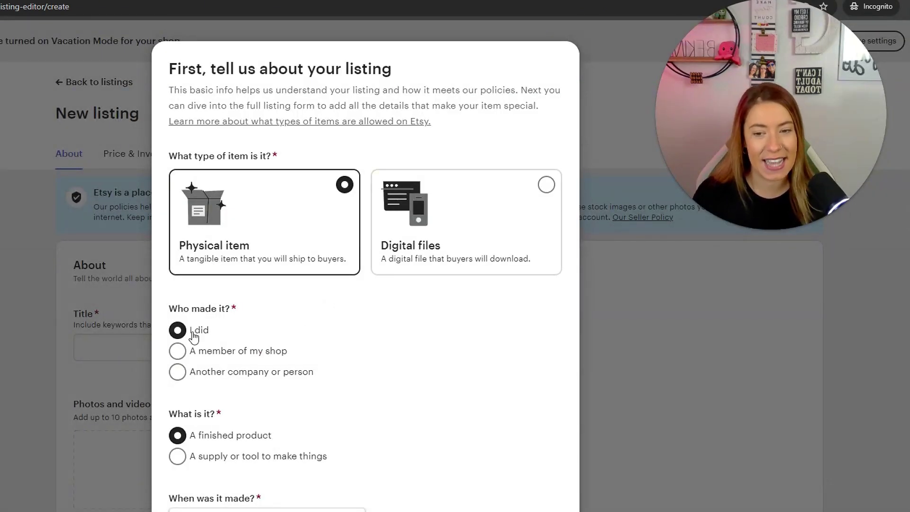
pyautogui.scroll(-3, 473, 358)
pyautogui.scroll(-6, 473, 358)
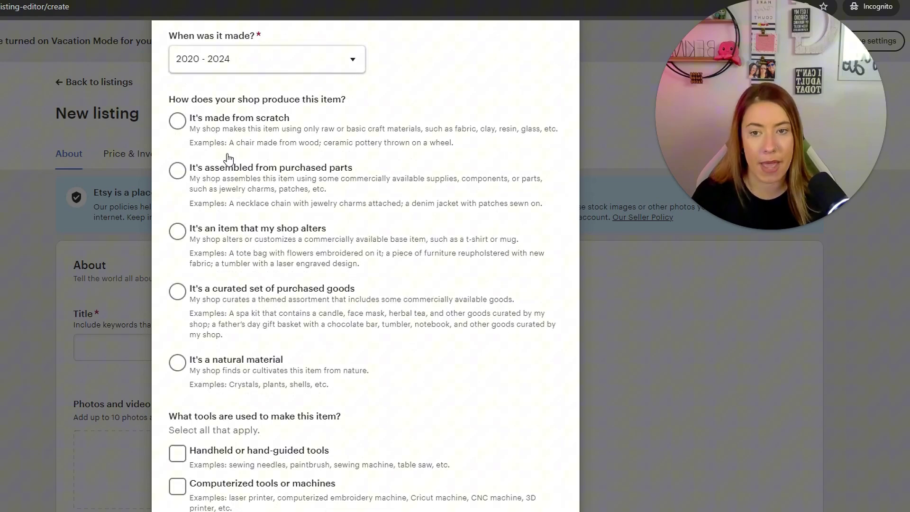
pyautogui.click(177, 119)
pyautogui.scroll(-5, 345, 241)
pyautogui.click(178, 232)
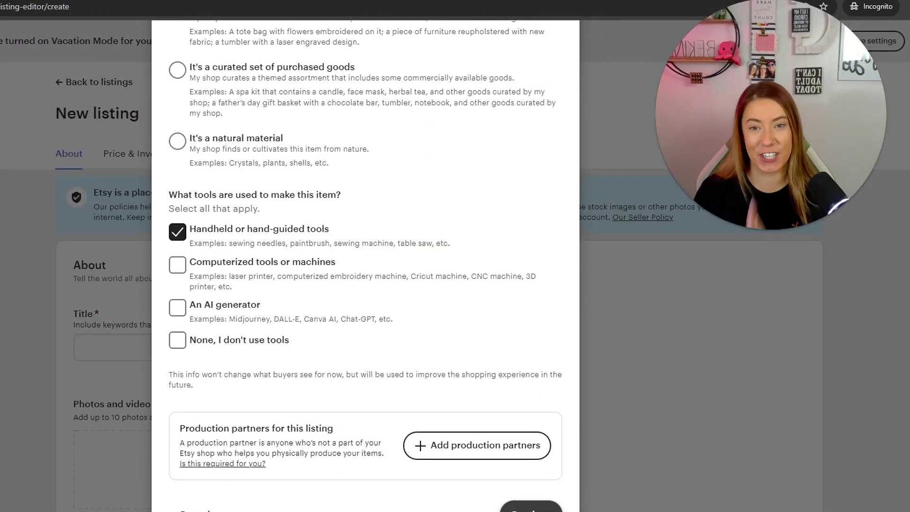
# Continue to the listing form and enter the title 'Group Shirts for Famil'
pyautogui.click(531, 507)
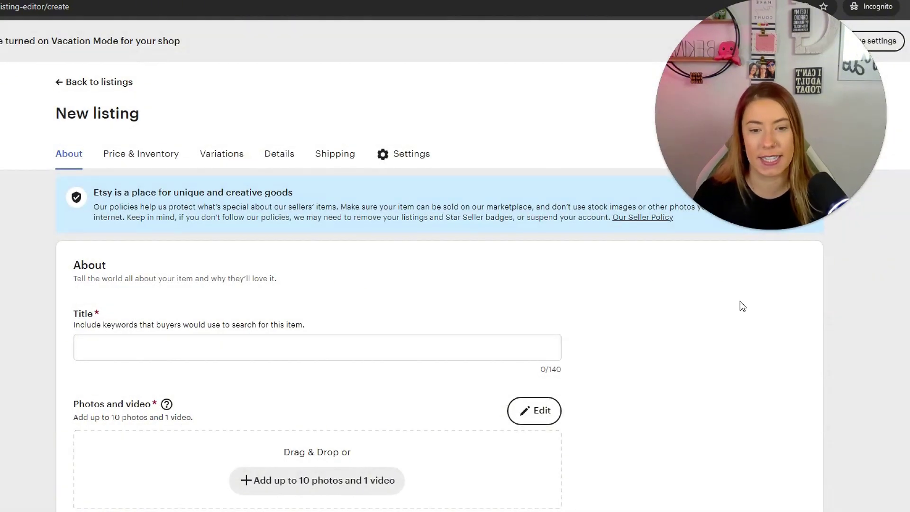
pyautogui.scroll(-2, 742, 306)
pyautogui.click(269, 228)
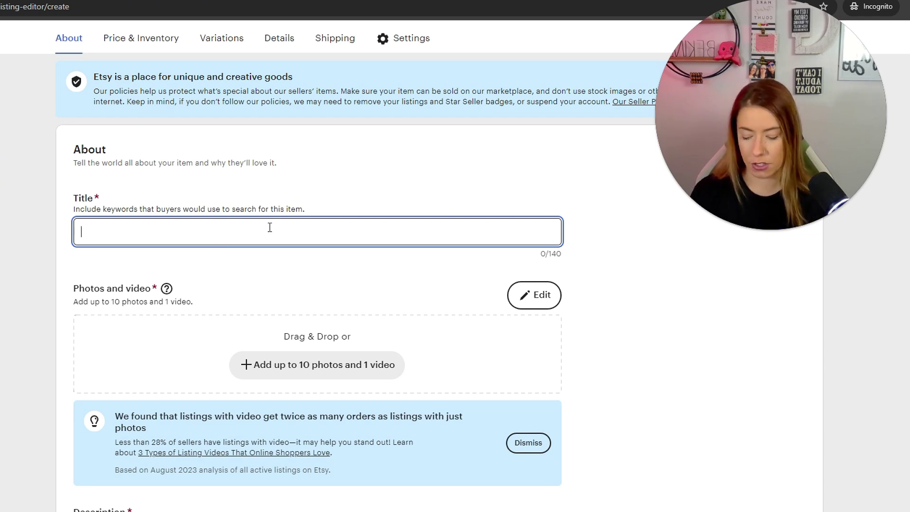
pyautogui.write('Group')
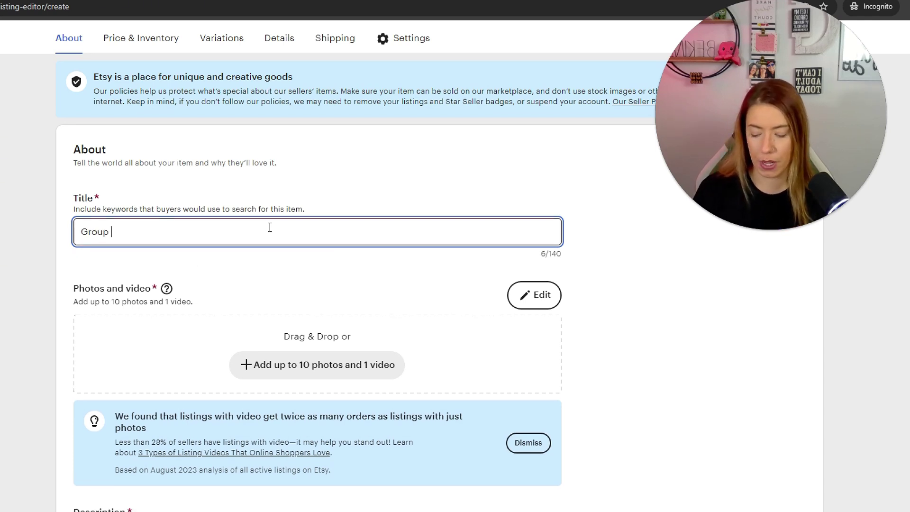
pyautogui.write(' Shirts for Family Christmas')
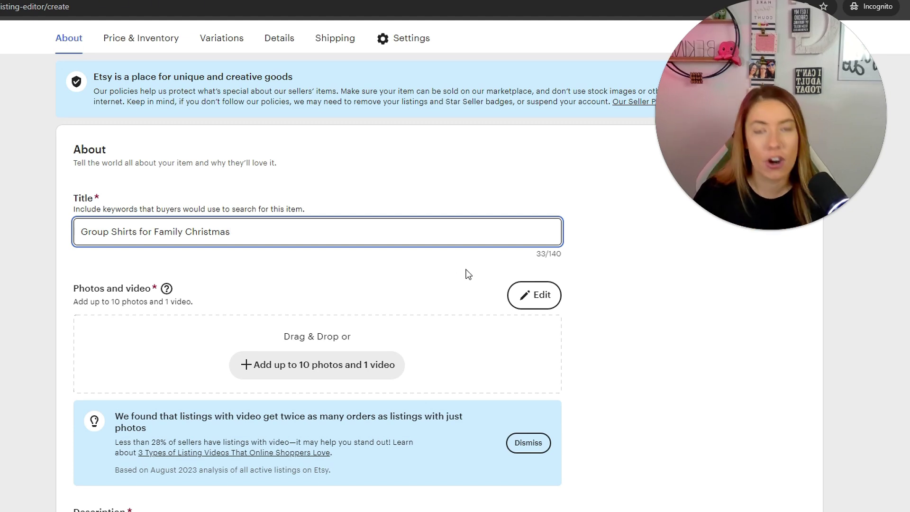
# Scroll down the example ceramic dog bowl listing
pyautogui.scroll(-3, 442, 278)
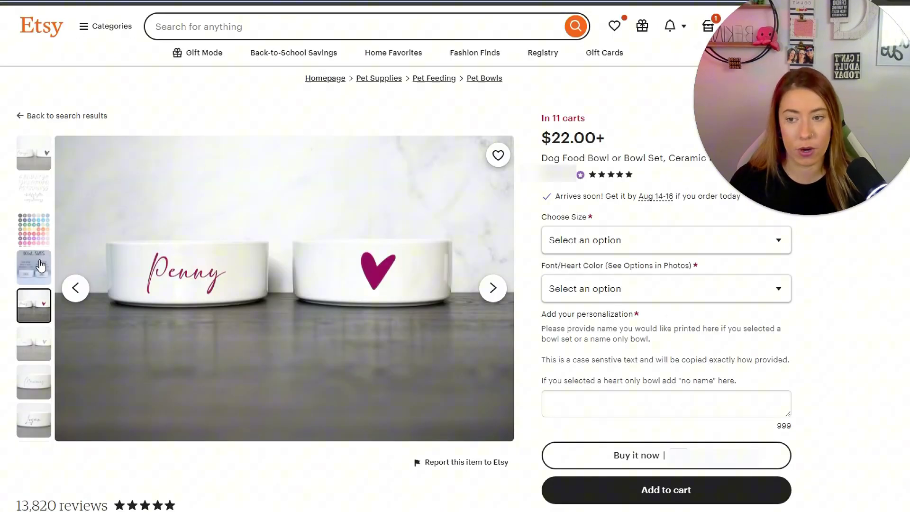
# Browse the example's Maximus, heart and Logan bowl photos, size chart, color chart and script alphabet
pyautogui.click(35, 344)
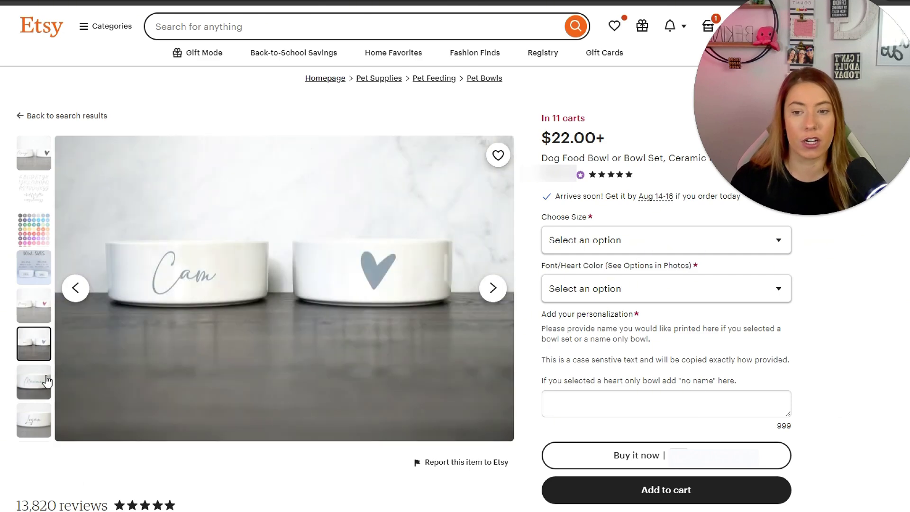
pyautogui.click(47, 381)
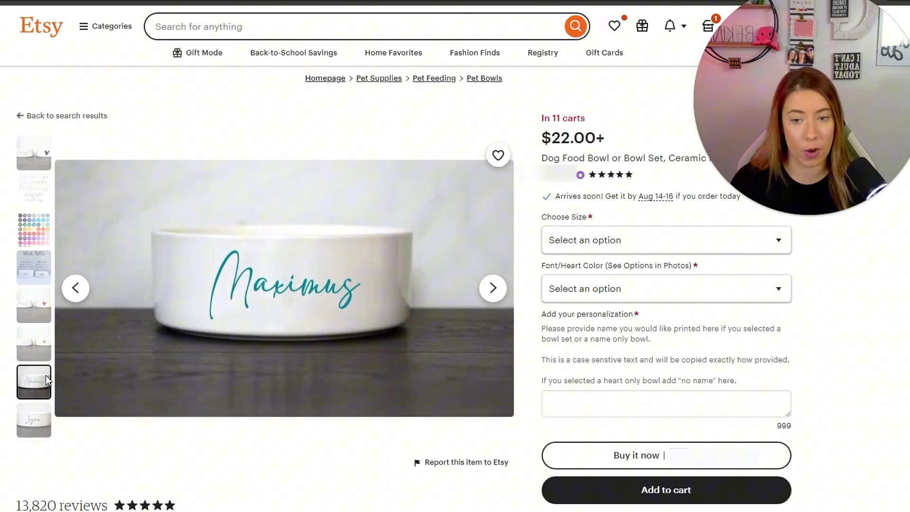
pyautogui.scroll(-2, 47, 401)
pyautogui.click(42, 420)
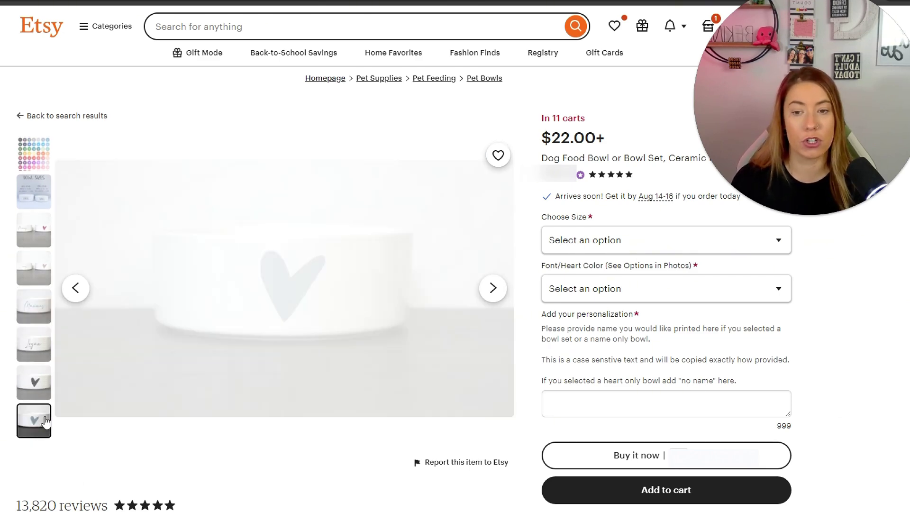
pyautogui.click(35, 345)
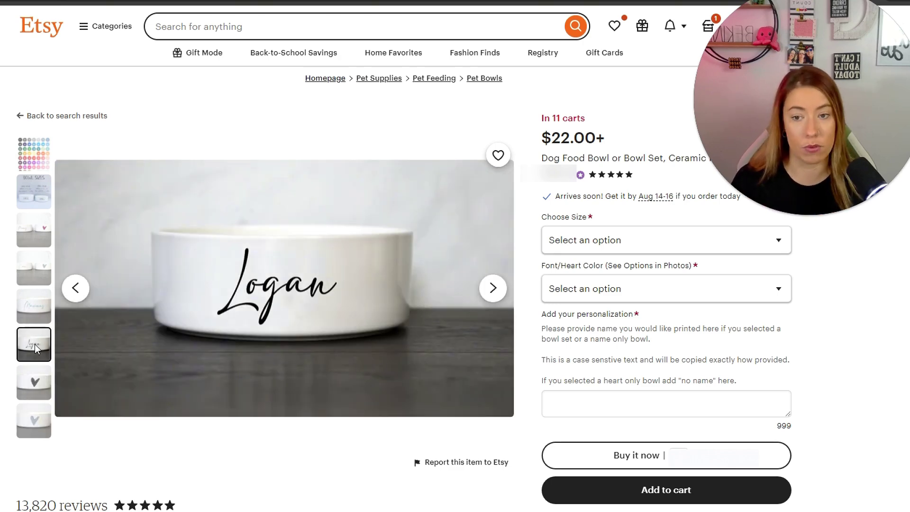
pyautogui.scroll(2, 35, 344)
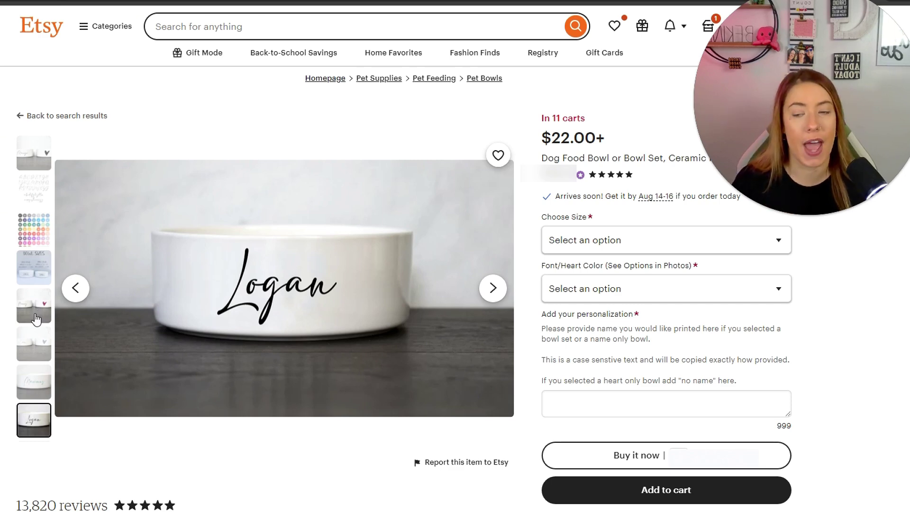
pyautogui.click(40, 283)
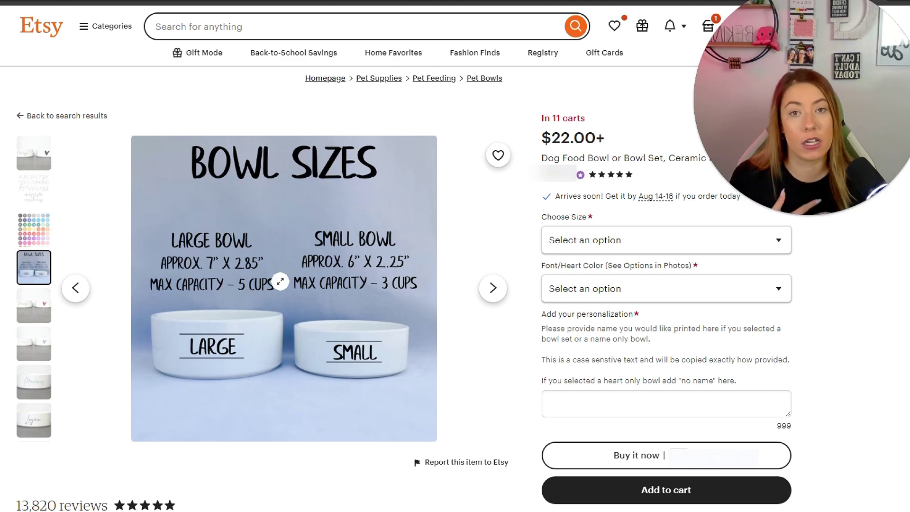
pyautogui.click(50, 237)
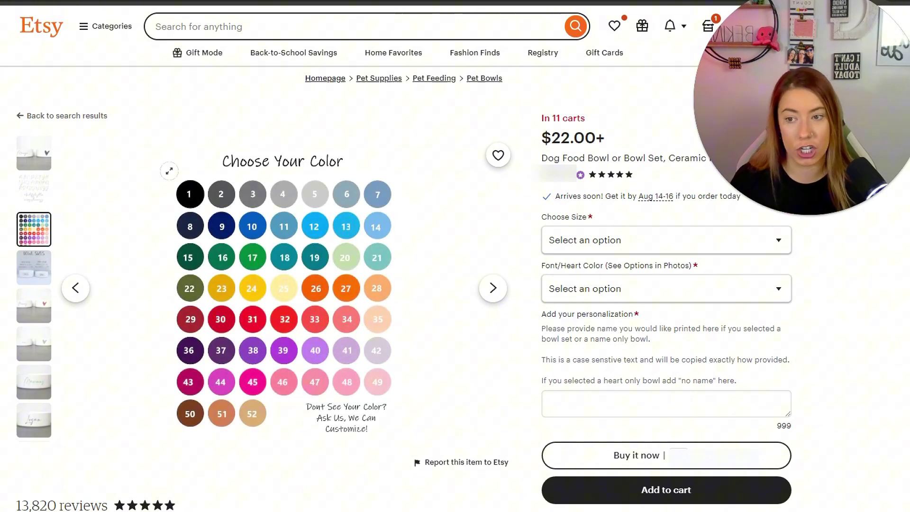
pyautogui.click(27, 189)
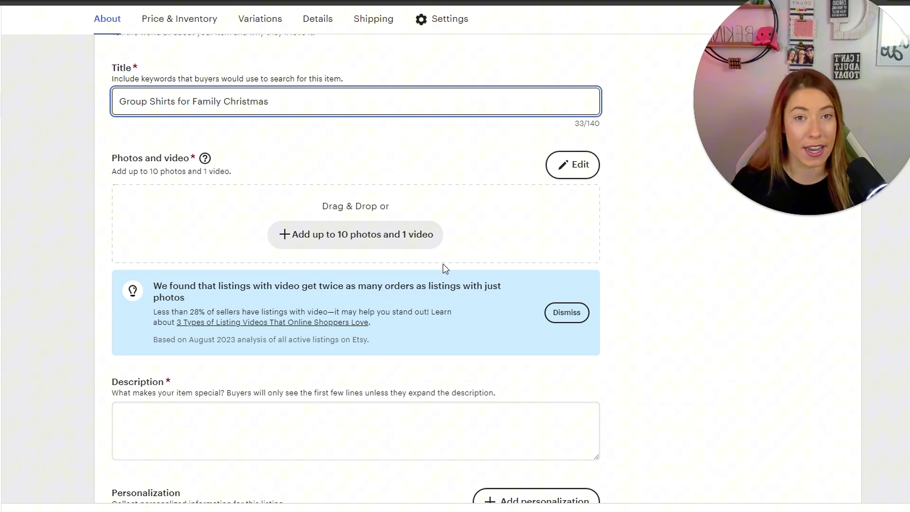
# Upload the FILMING UGC 101 image as the listing's primary photo
pyautogui.click(252, 5)
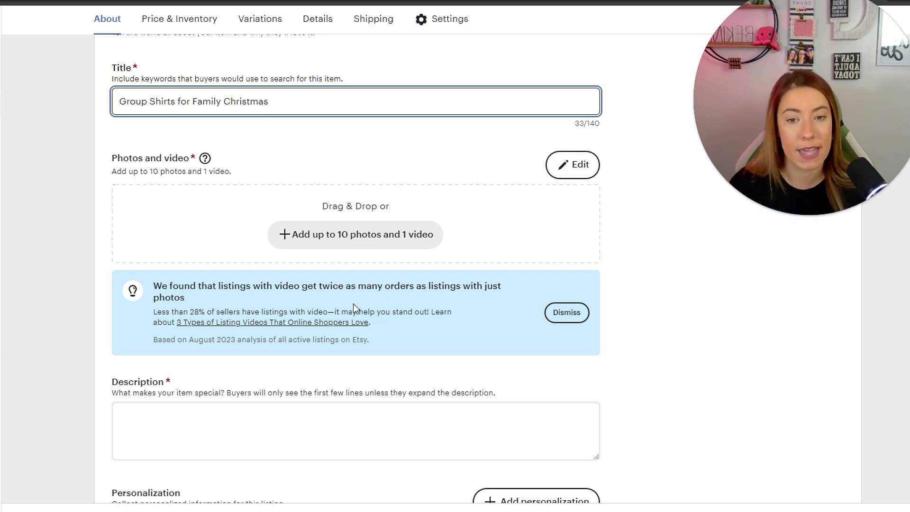
pyautogui.click(408, 241)
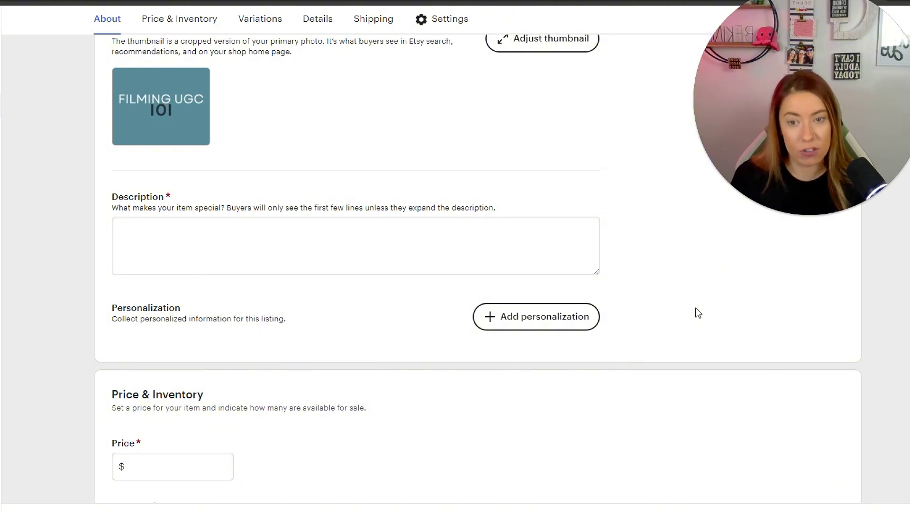
# Enter 'Description' in the listing's Description field
pyautogui.click(378, 269)
pyautogui.write('Desc')
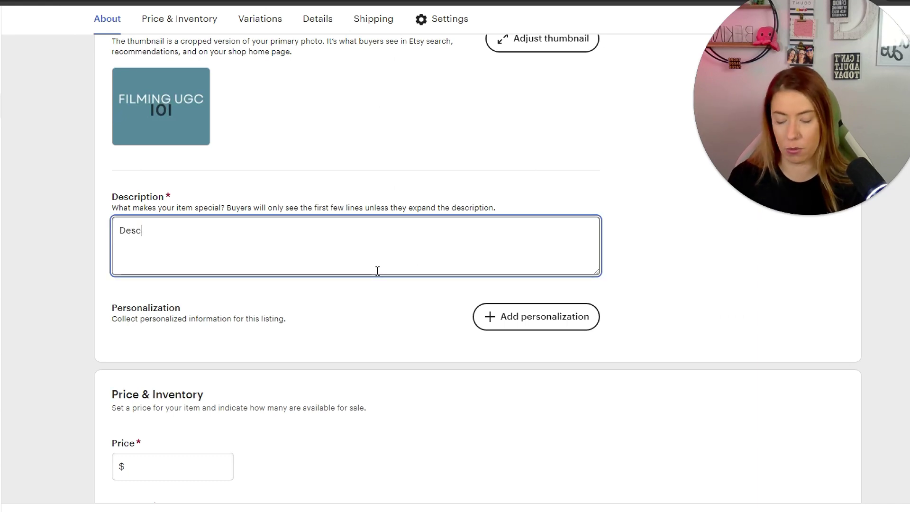
pyautogui.write('ription')
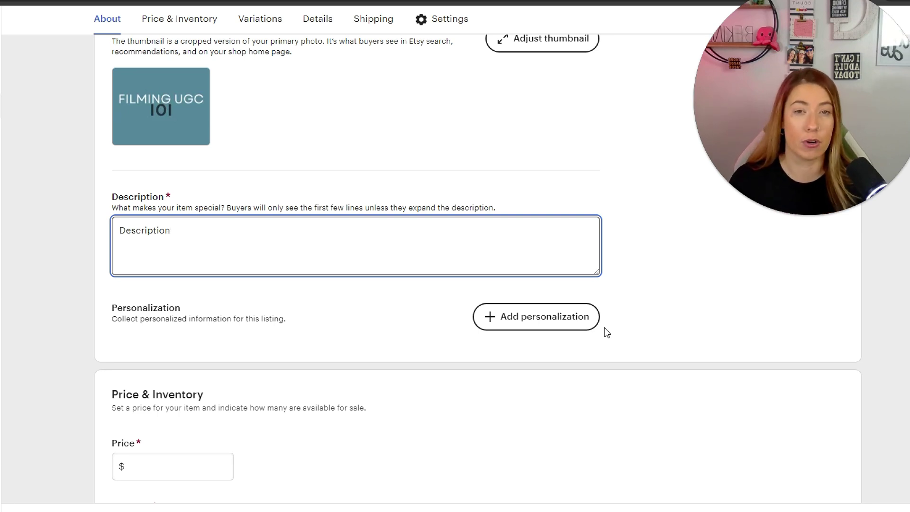
# Turn on personalization and set buyer instructions to 'Choose your quote design from picture 4; if ordering multiple, please input like __________'
pyautogui.click(572, 326)
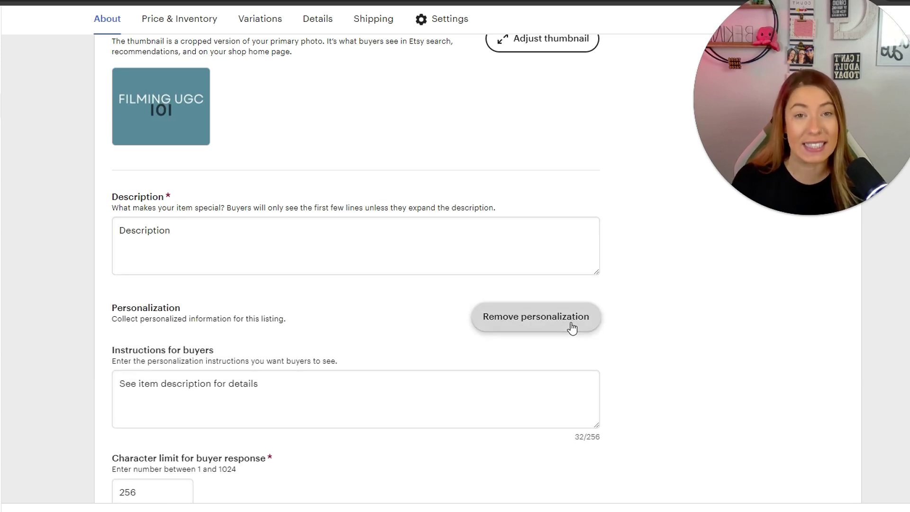
pyautogui.scroll(-2, 572, 327)
pyautogui.click(340, 308)
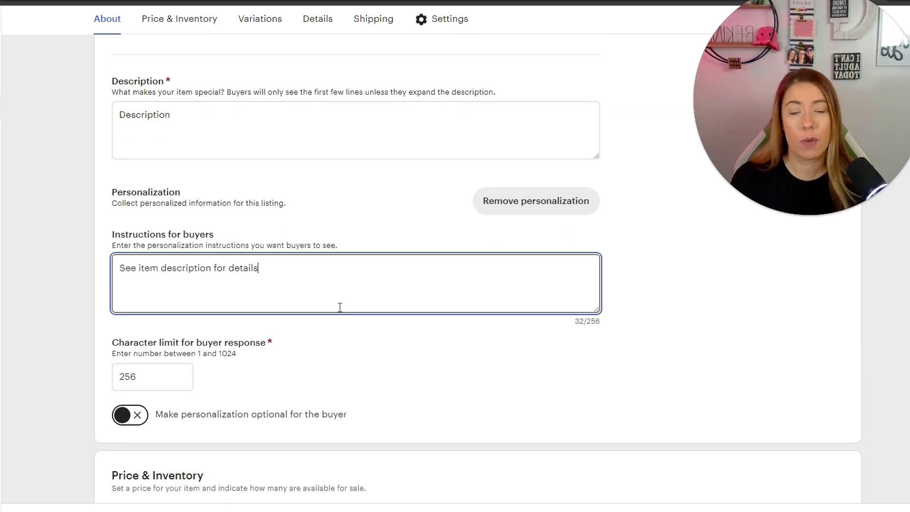
pyautogui.hotkey('ctrl', 'a')
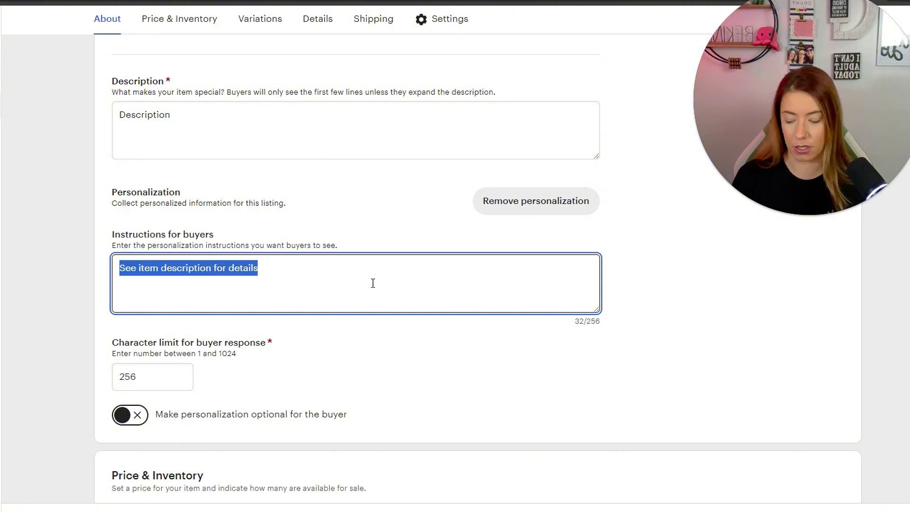
pyautogui.write('Choose your ')
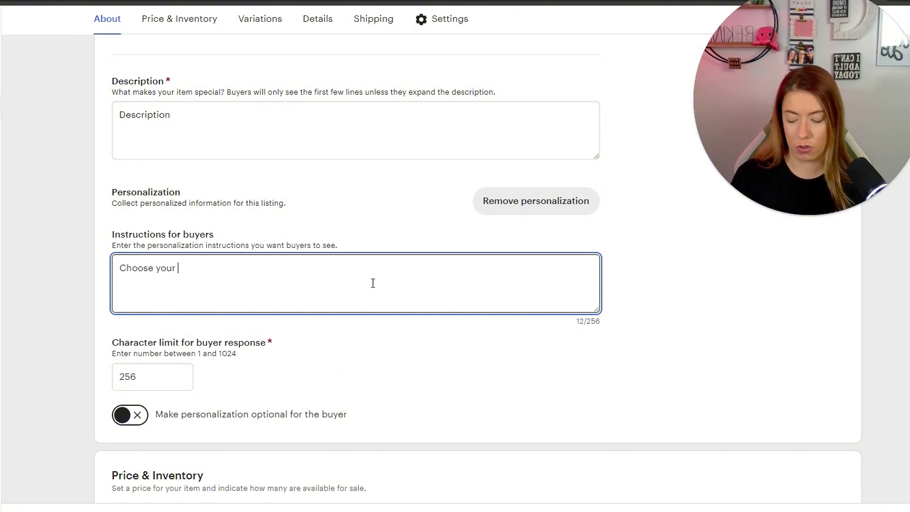
pyautogui.write('quote design from ')
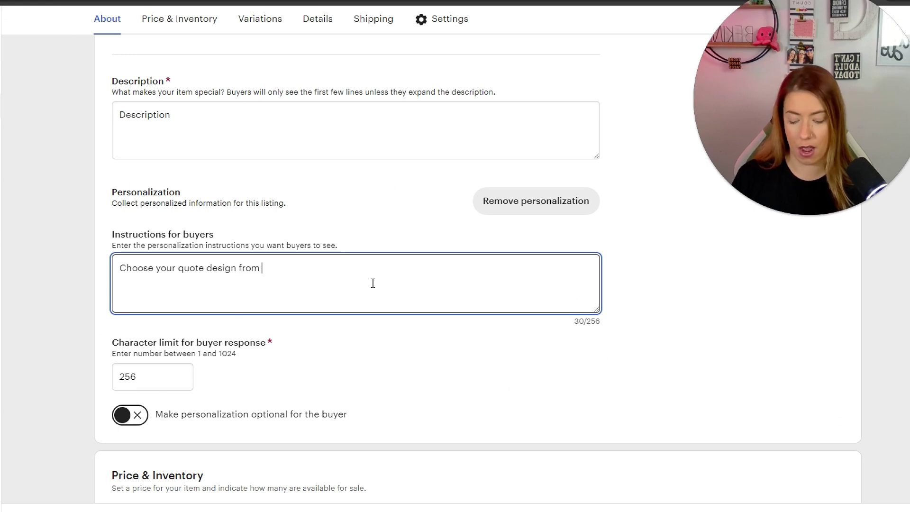
pyautogui.write('picture 4')
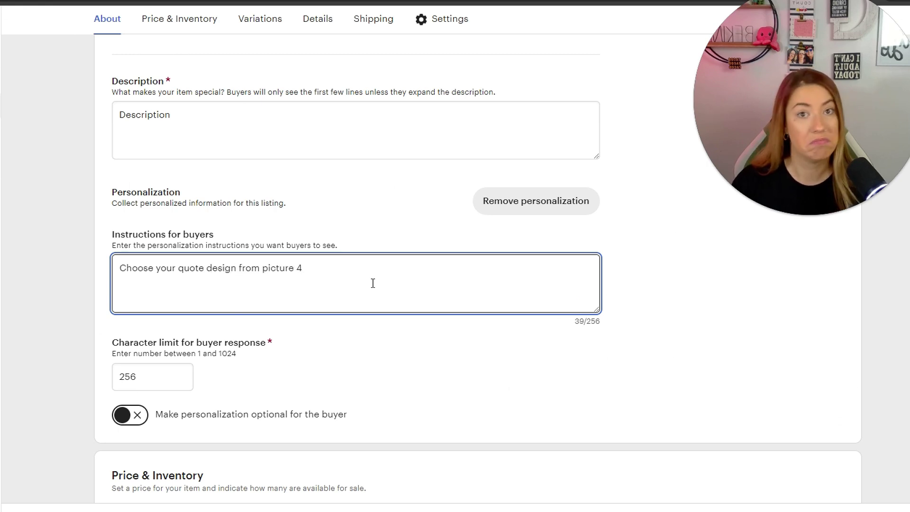
pyautogui.write(';')
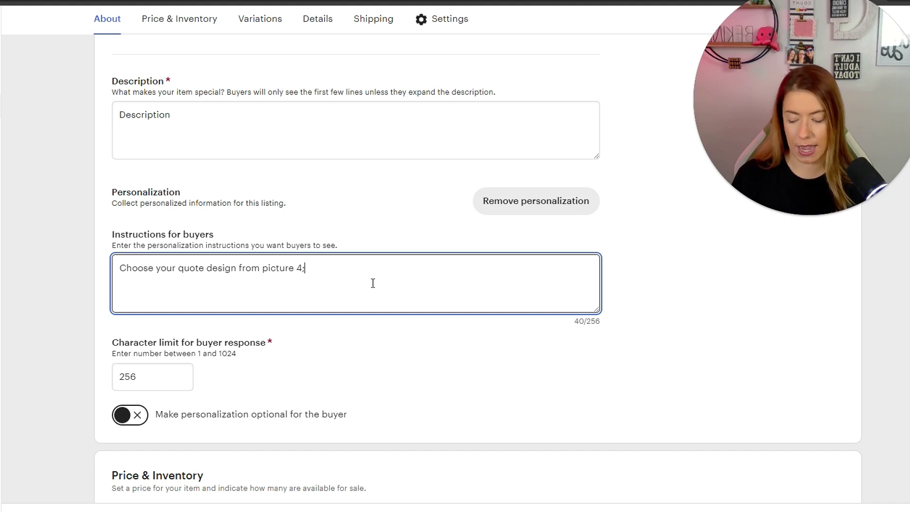
pyautogui.write(' if ordering multiple, please s')
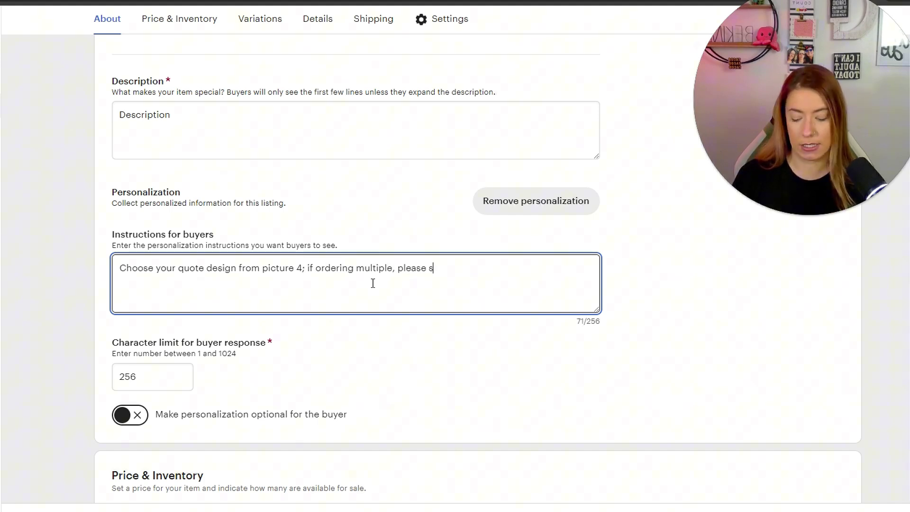
pyautogui.press('BackSpace')
pyautogui.write('input lik')
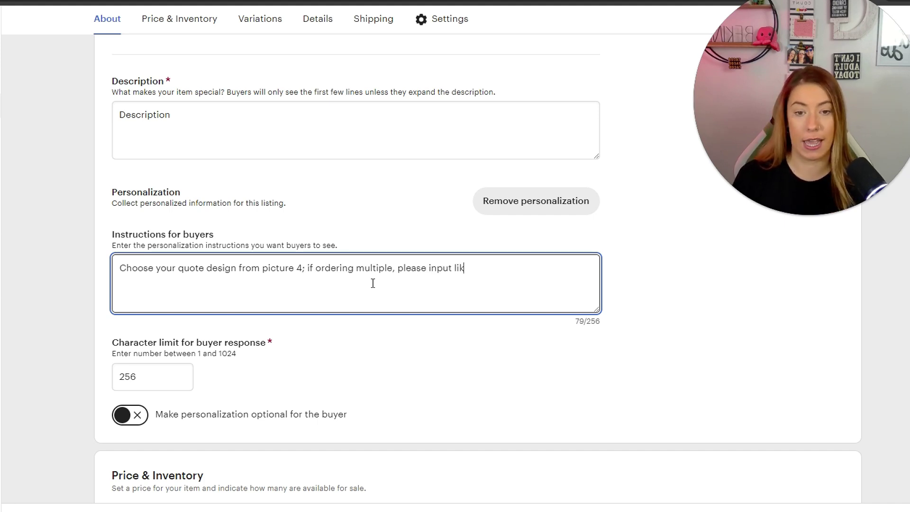
pyautogui.write('e _________')
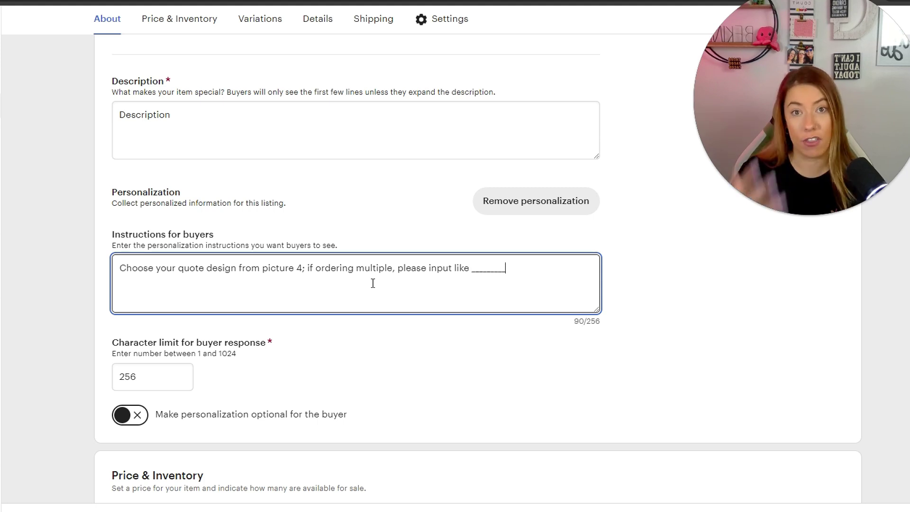
pyautogui.write('_')
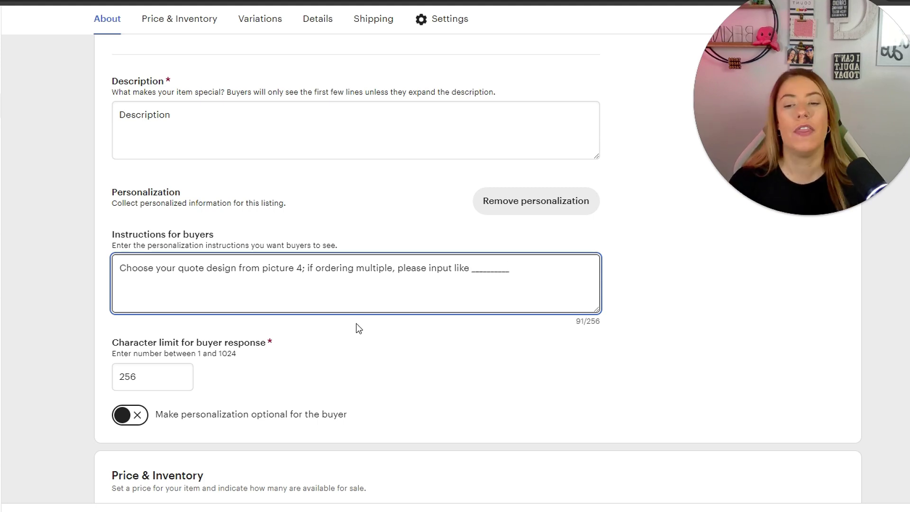
pyautogui.scroll(-1, 378, 328)
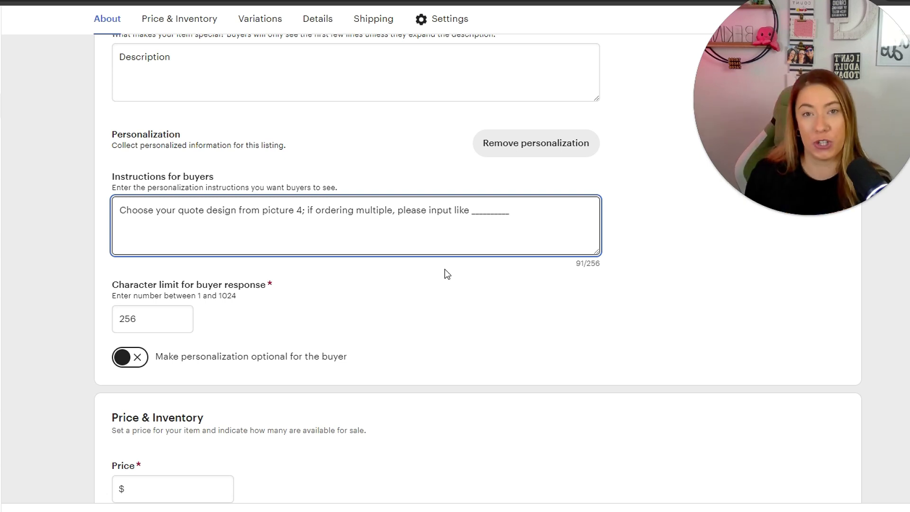
# Raise the buyer response character limit from 256 to 1000
pyautogui.moveTo(119, 283); pyautogui.dragTo(279, 304)
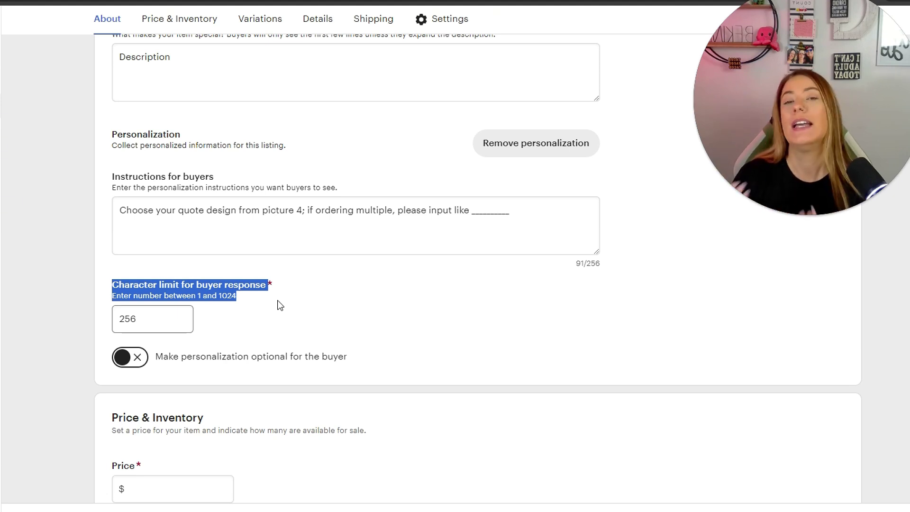
pyautogui.click(170, 325)
pyautogui.press('BackSpace')
pyautogui.press('BackSpace')
pyautogui.press('BackSpace')
pyautogui.write('1000')
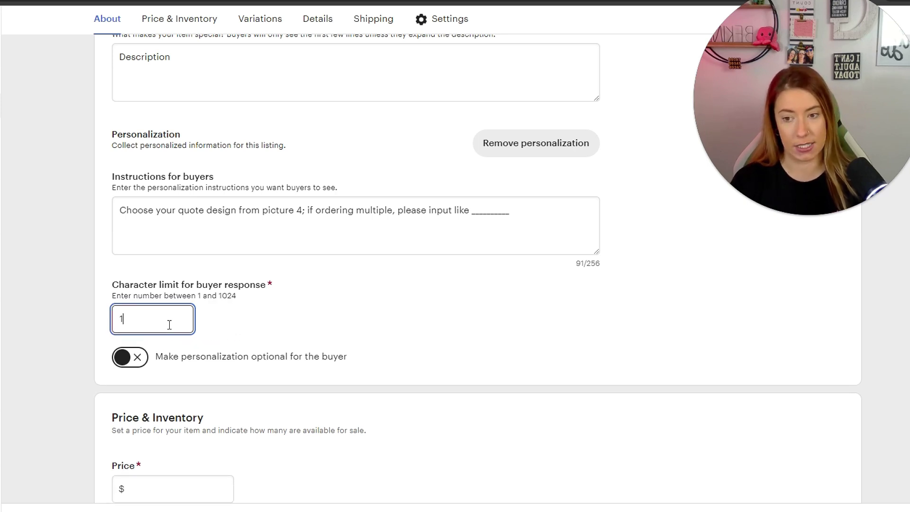
pyautogui.click(245, 306)
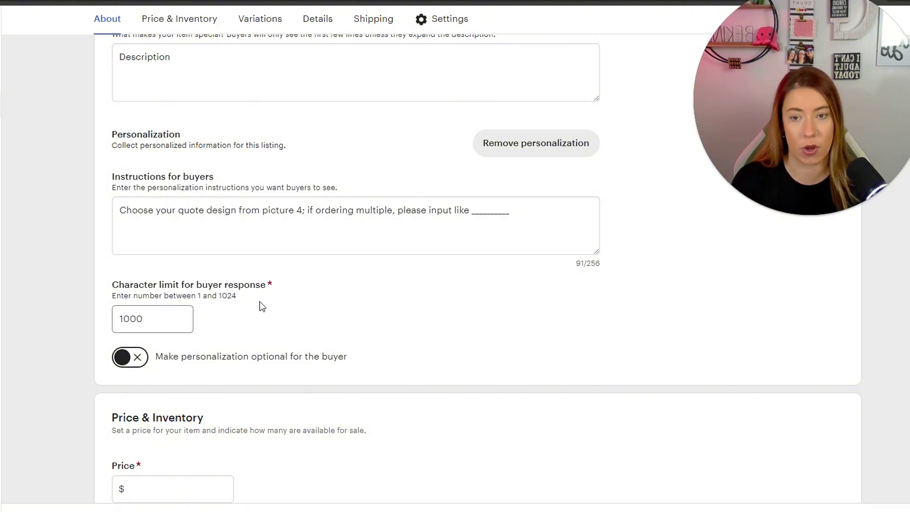
pyautogui.scroll(-3, 263, 307)
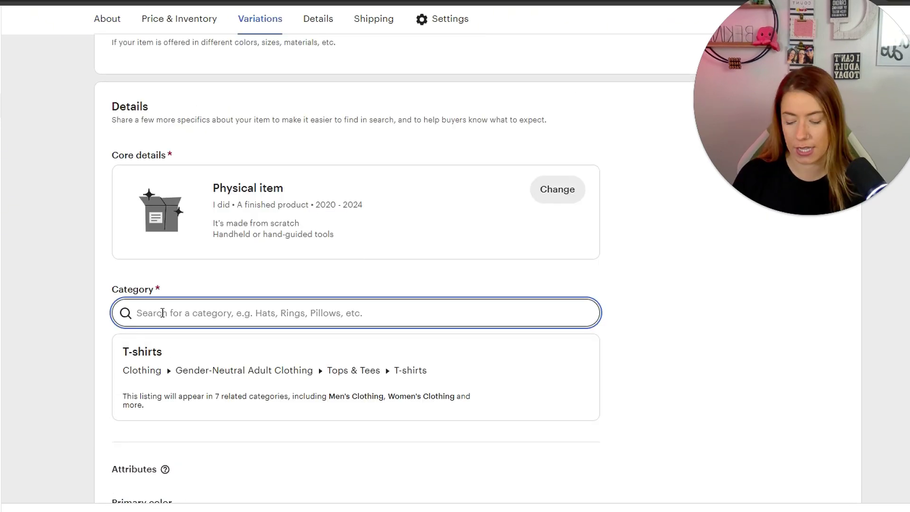
# Set the listing category to Pet Bowls and begin adding variations
pyautogui.write('pet bowl')
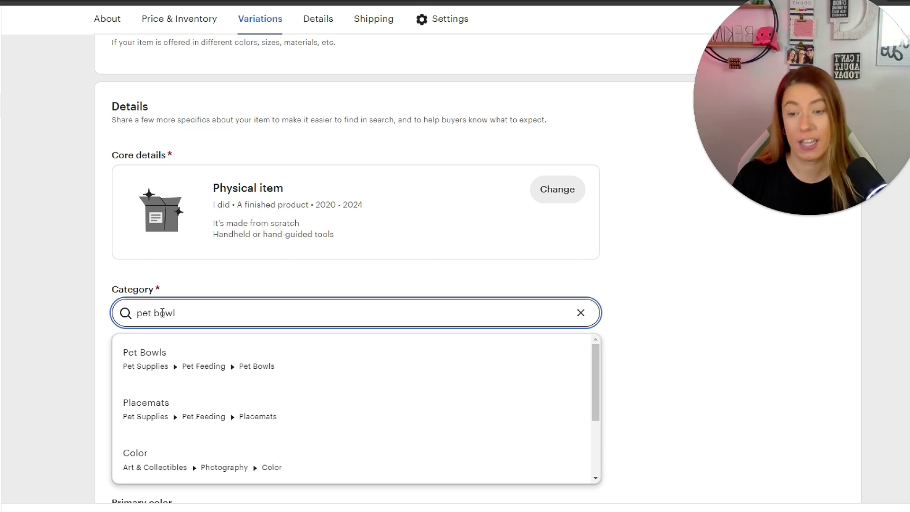
pyautogui.click(162, 356)
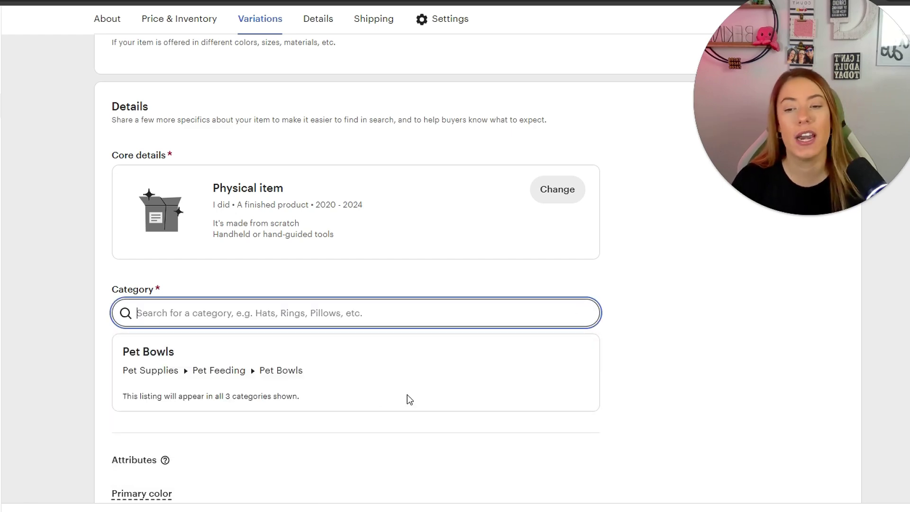
pyautogui.scroll(6, 408, 400)
pyautogui.click(777, 345)
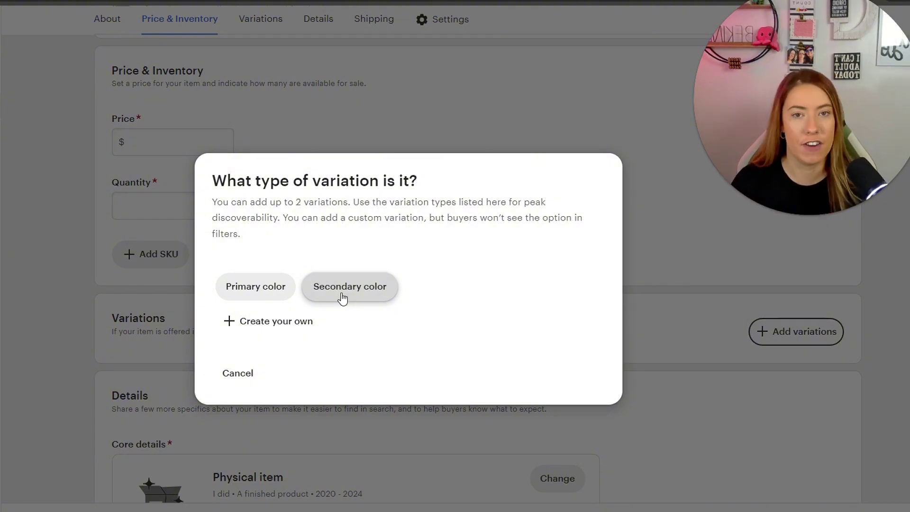
# Create a custom 'Color of Design' variation with options pink, green, black, white and blue
pyautogui.moveTo(213, 202); pyautogui.dragTo(348, 205)
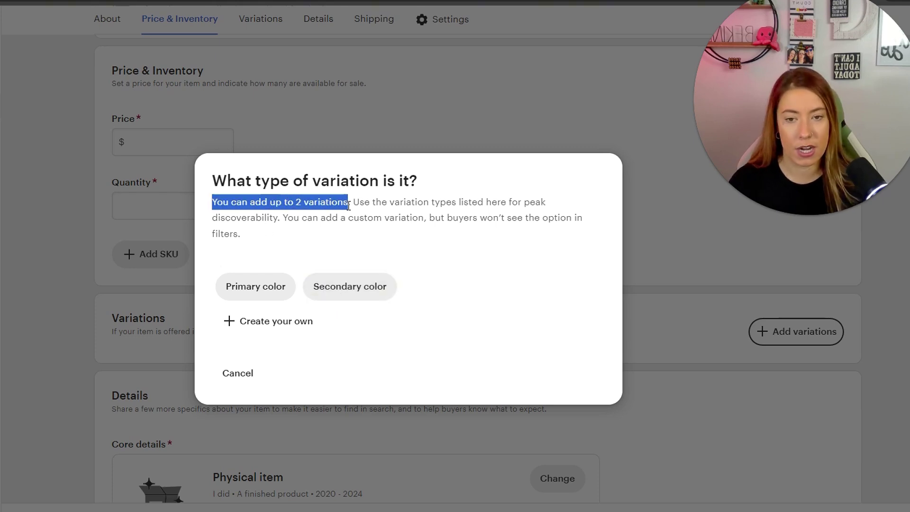
pyautogui.click(277, 321)
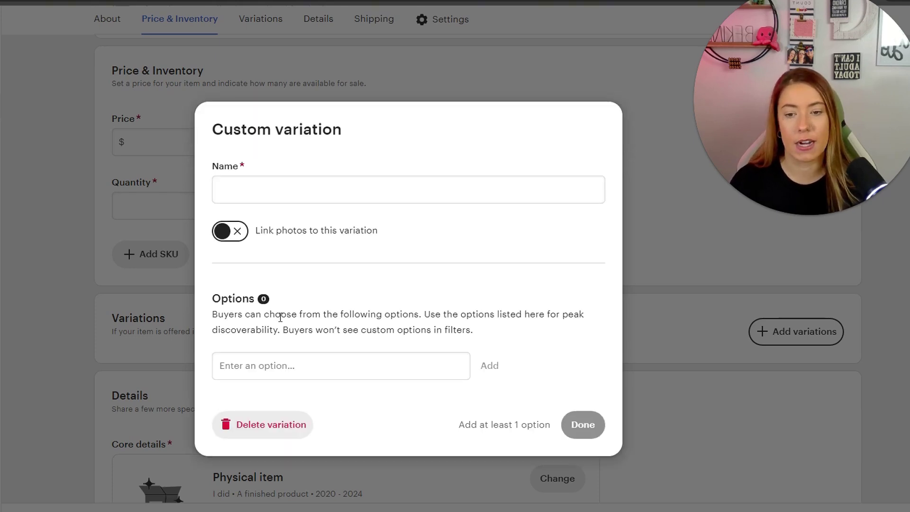
pyautogui.click(275, 186)
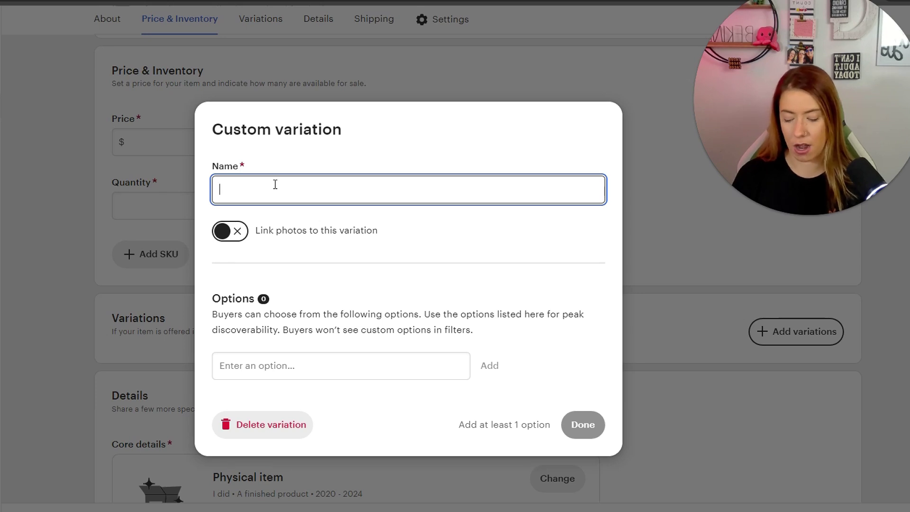
pyautogui.write('C')
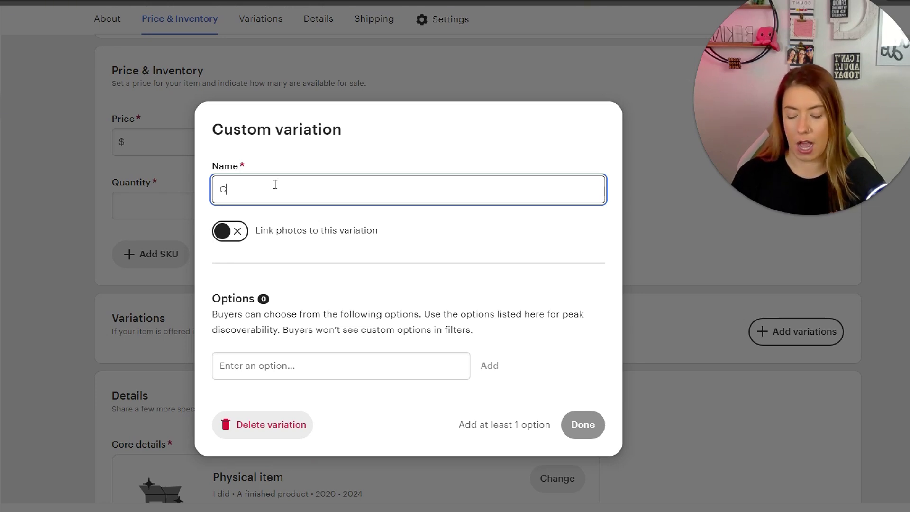
pyautogui.write('olor')
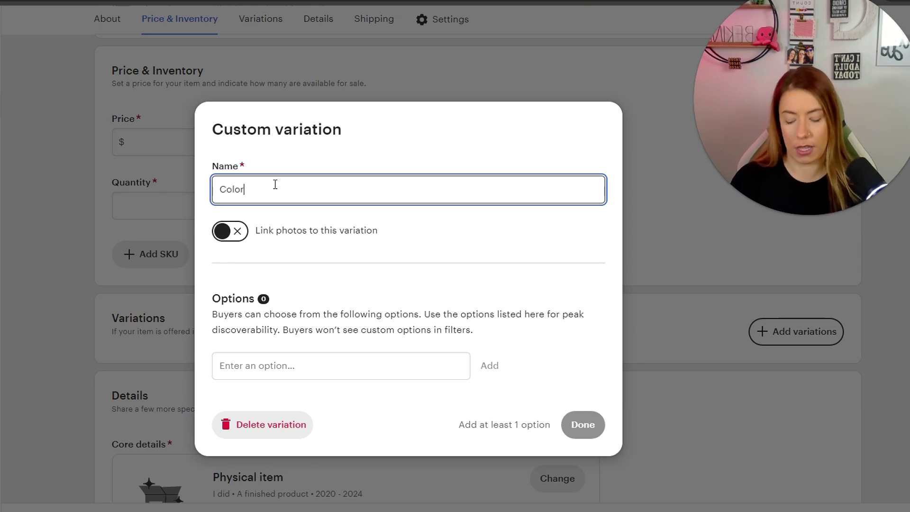
pyautogui.write(' of Design')
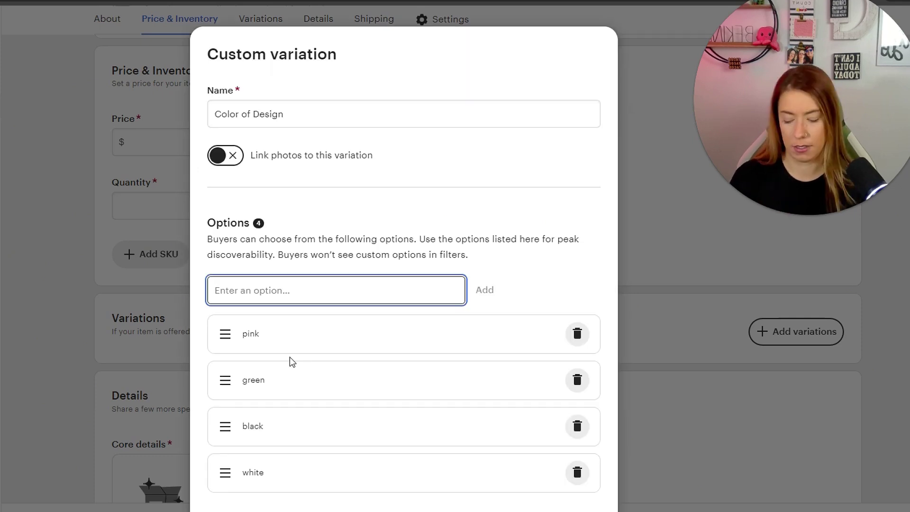
pyautogui.write('blue')
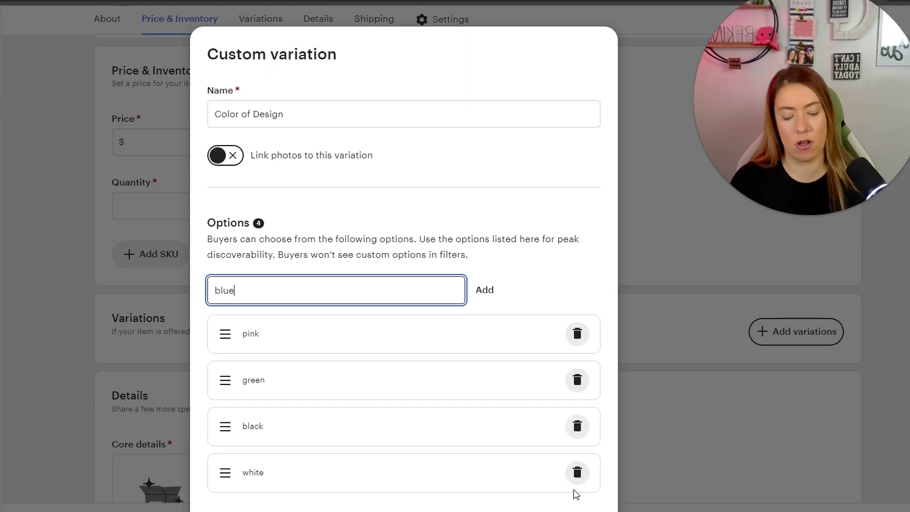
pyautogui.press('Return')
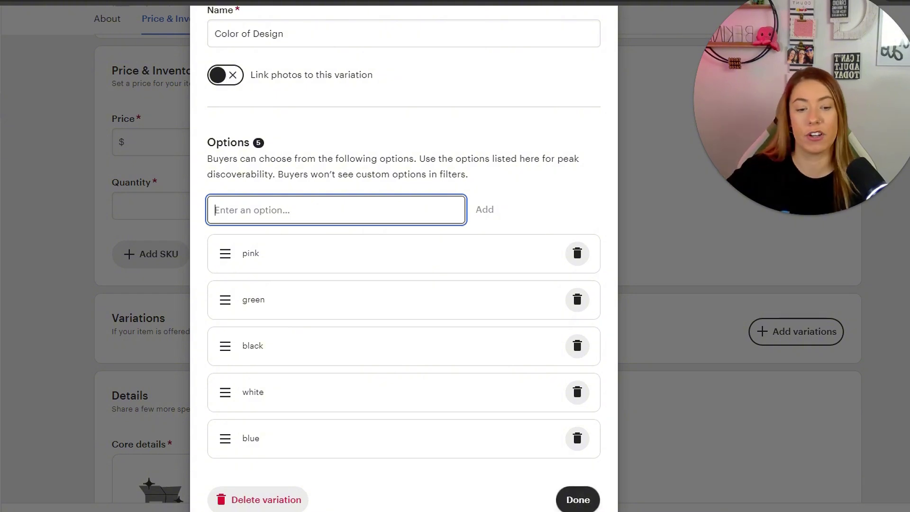
pyautogui.click(585, 502)
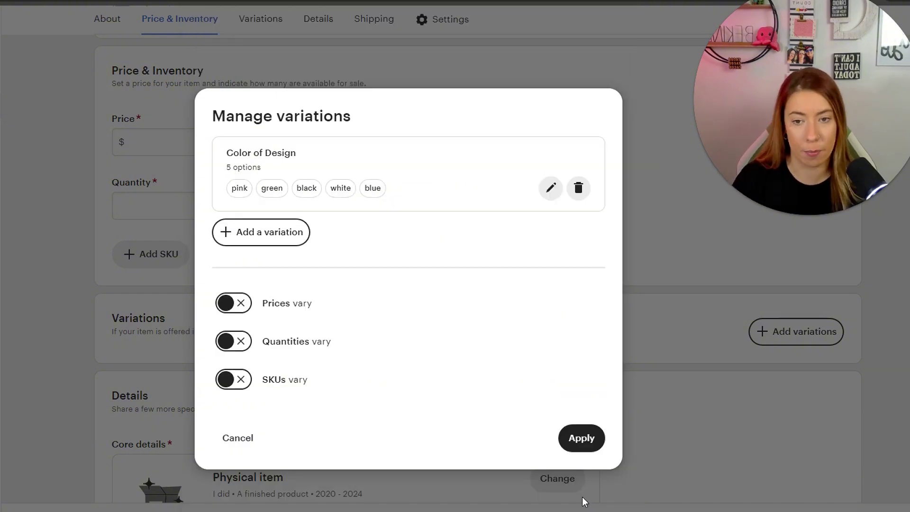
# Start a custom 'Type of Bowl (Quantity)' variation with options small dog bowl SET and large dog bowl SET
pyautogui.click(273, 233)
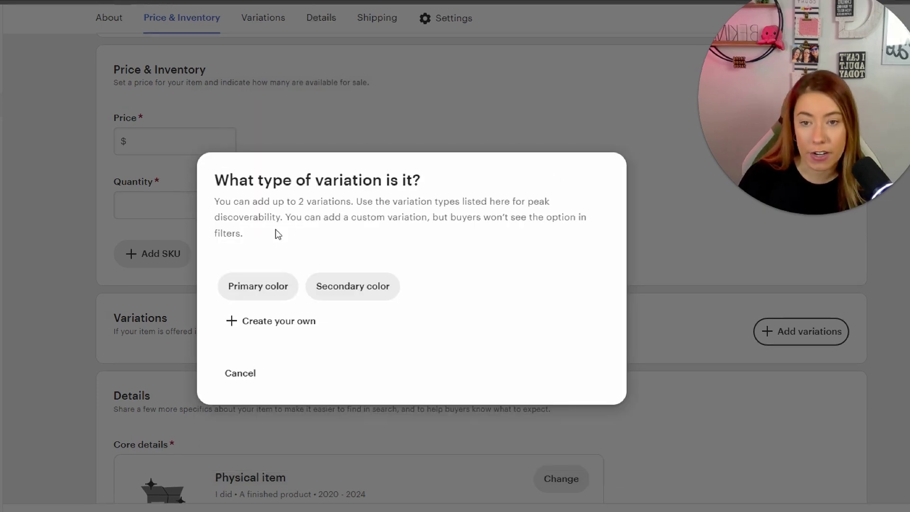
pyautogui.click(273, 321)
pyautogui.click(266, 183)
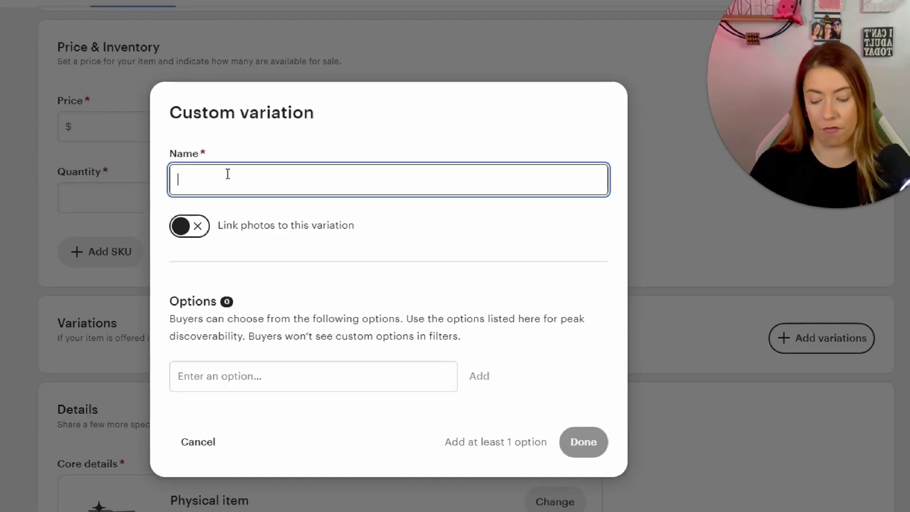
pyautogui.write('Type of Bowl (Quantity)')
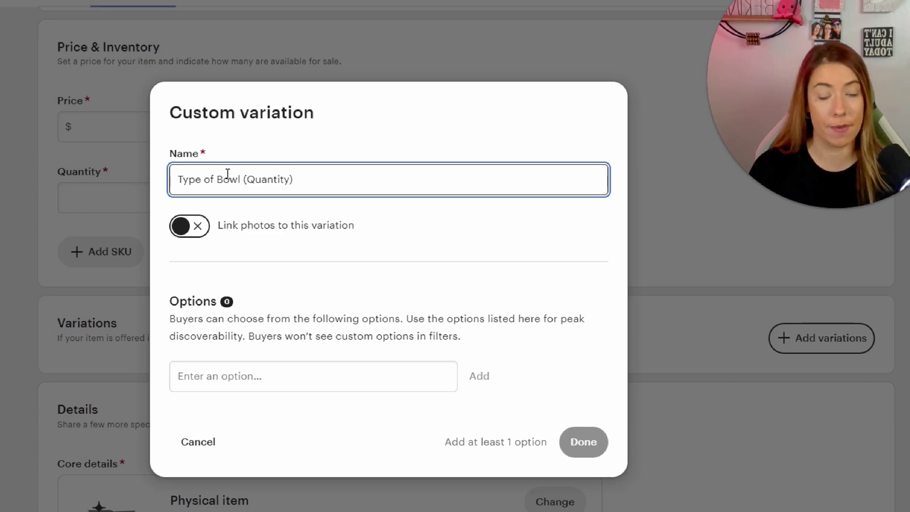
pyautogui.click(252, 376)
pyautogui.write('small')
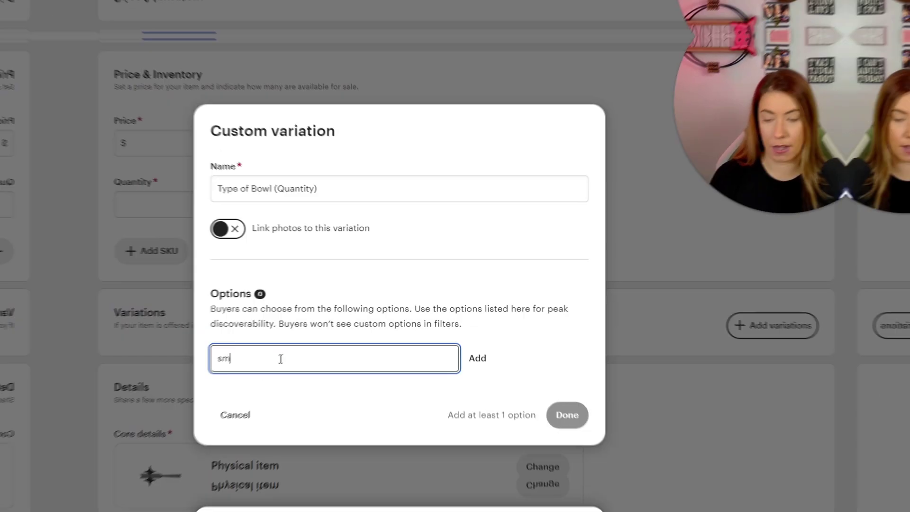
pyautogui.write(' dog bowl SET')
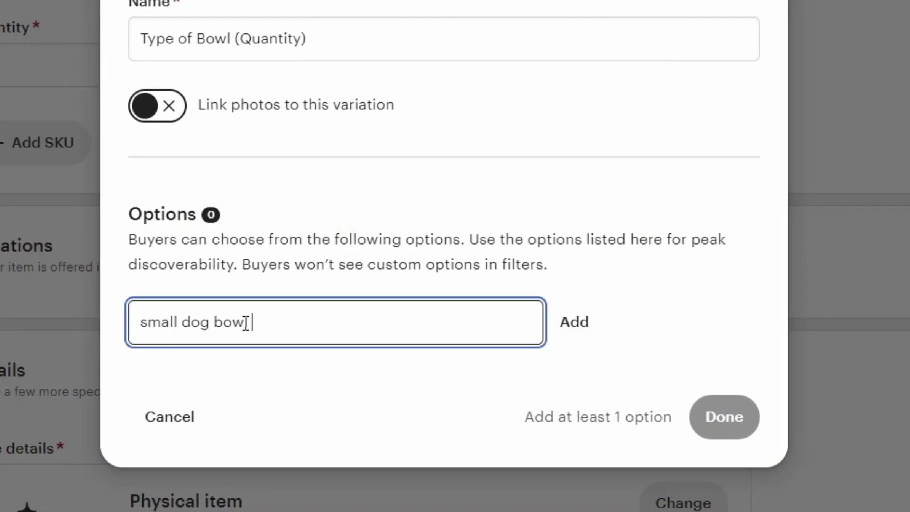
pyautogui.press('Return')
pyautogui.write('large dog bowl')
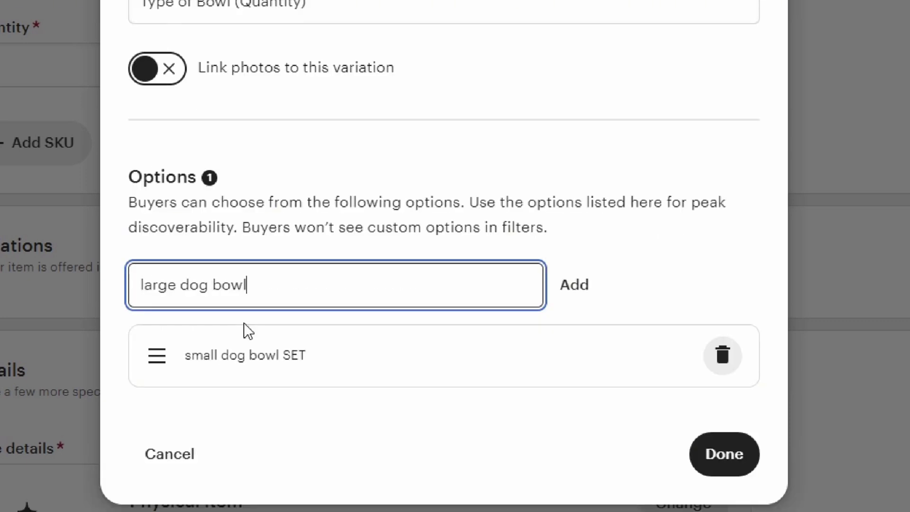
pyautogui.write(' SET')
pyautogui.press('Return')
# Add options small dog bowl (1) and large dog bowl (1), then save the variation
pyautogui.write('small dog ')
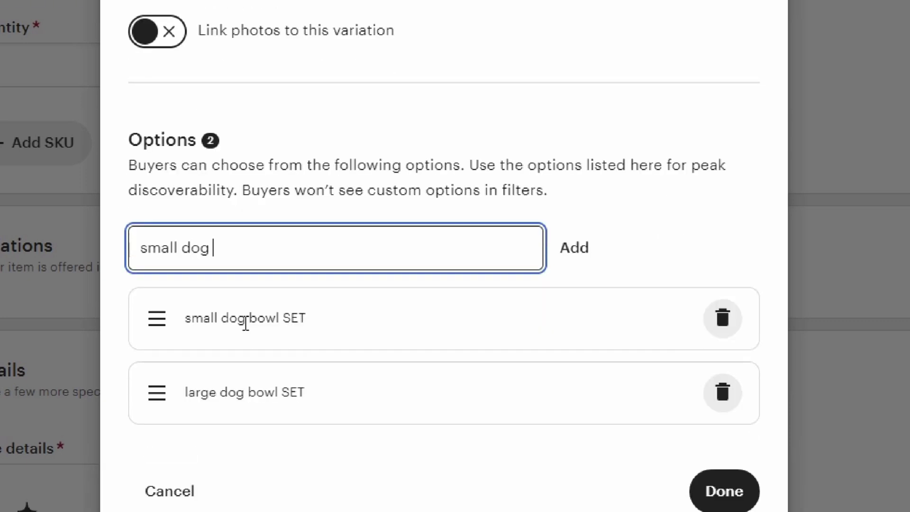
pyautogui.write('bowl (1)')
pyautogui.hotkey('ctrl', 'a')
pyautogui.hotkey('ctrl', 'c')
pyautogui.press('Return')
pyautogui.hotkey('ctrl', 'v')
pyautogui.press('BackSpace')
pyautogui.press('BackSpace')
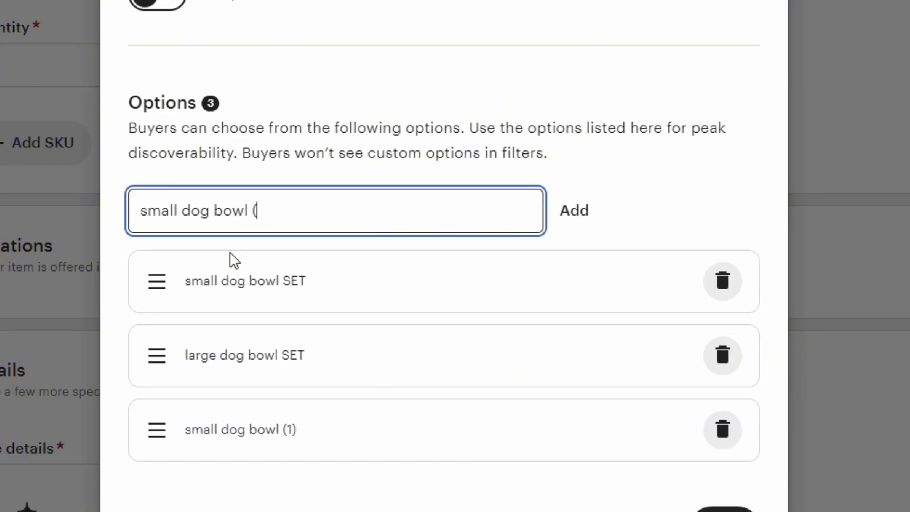
pyautogui.doubleClick(151, 207)
pyautogui.write('large')
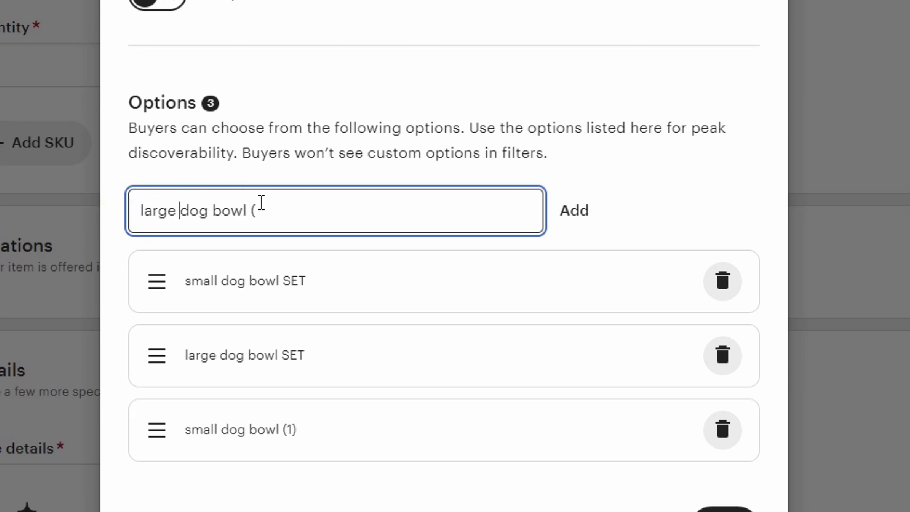
pyautogui.click(265, 203)
pyautogui.write('1)')
pyautogui.press('Return')
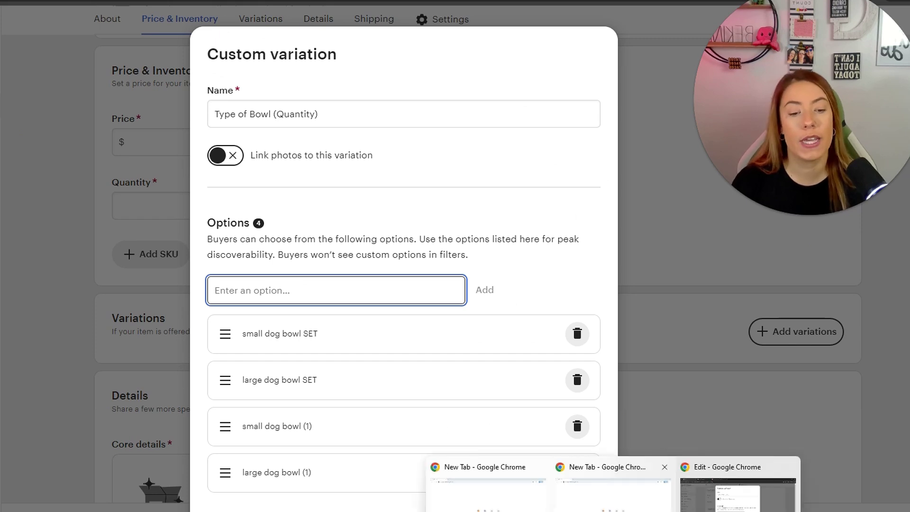
pyautogui.click(557, 508)
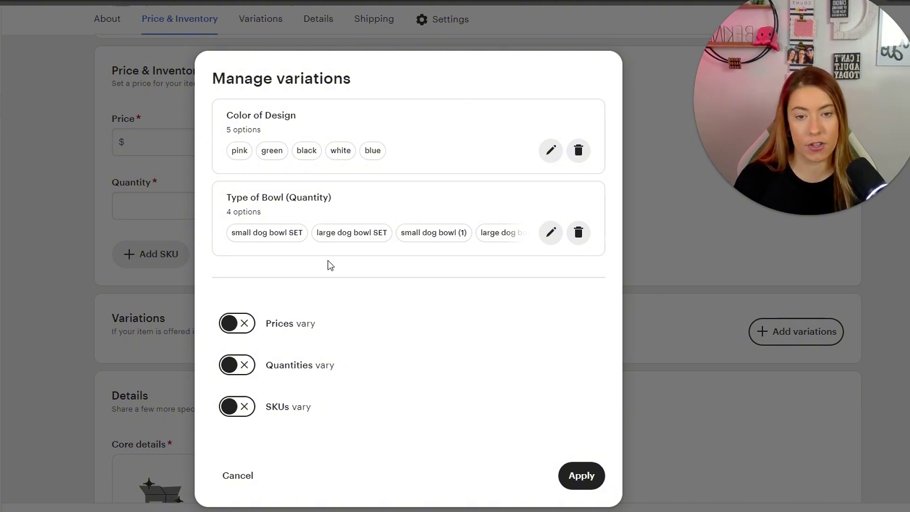
# Make prices vary by Type of Bowl (Quantity) only
pyautogui.click(240, 325)
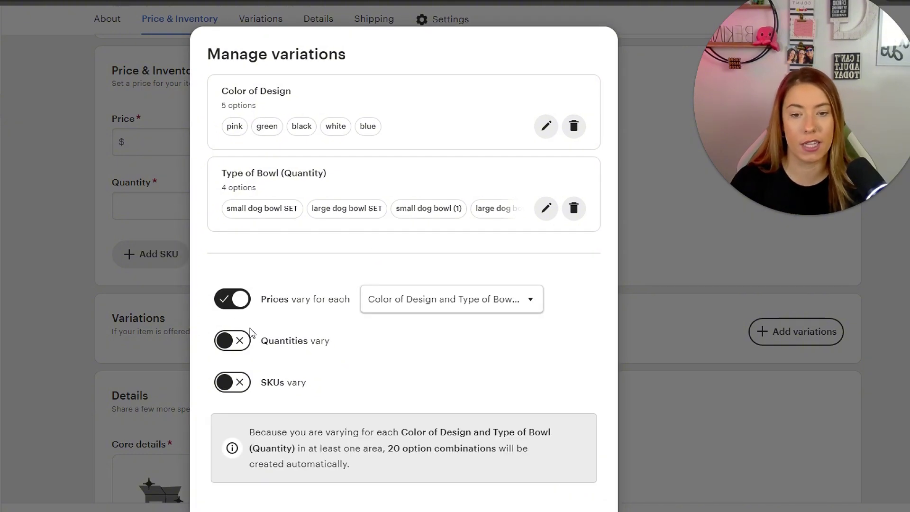
pyautogui.click(451, 299)
pyautogui.click(439, 341)
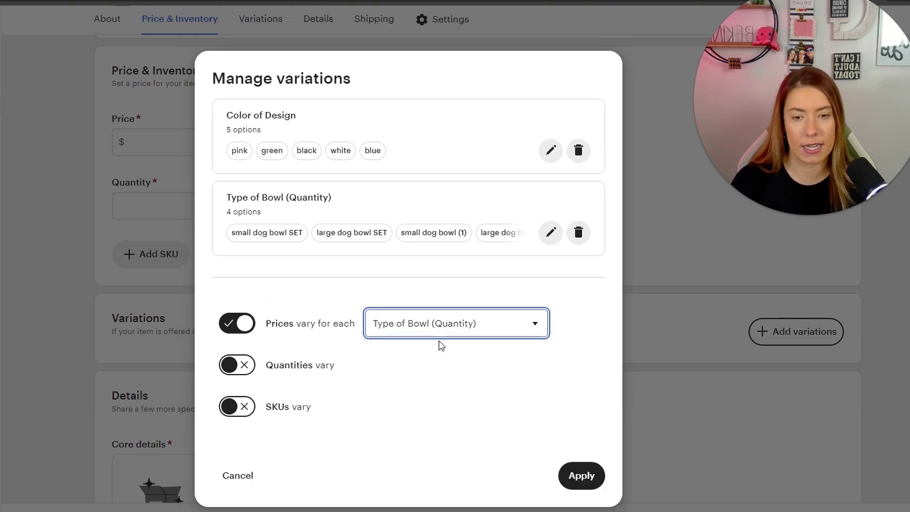
pyautogui.click(582, 476)
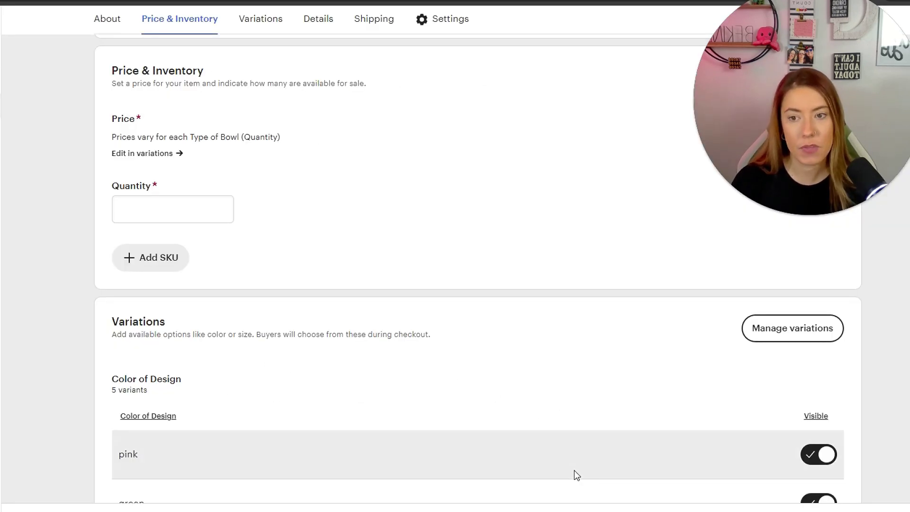
# Price the bowls: small dog bowl SET $40.00, large dog bowl SET $60.00, small dog bowl (1) $25
pyautogui.scroll(-12, 574, 471)
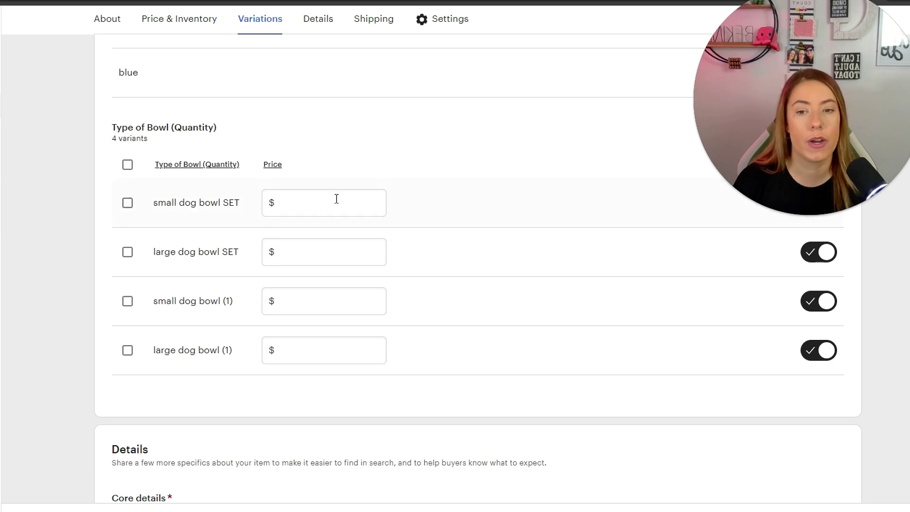
pyautogui.click(313, 196)
pyautogui.scroll(7, 313, 196)
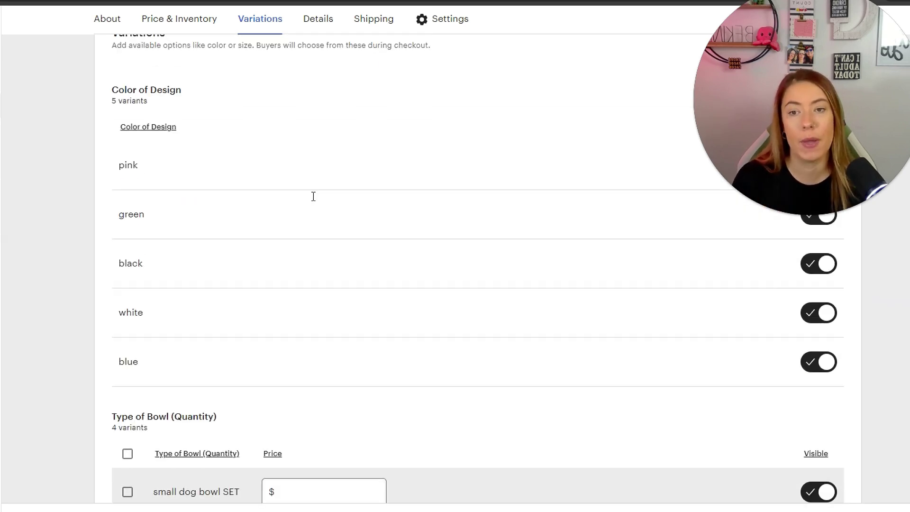
pyautogui.scroll(-7, 316, 202)
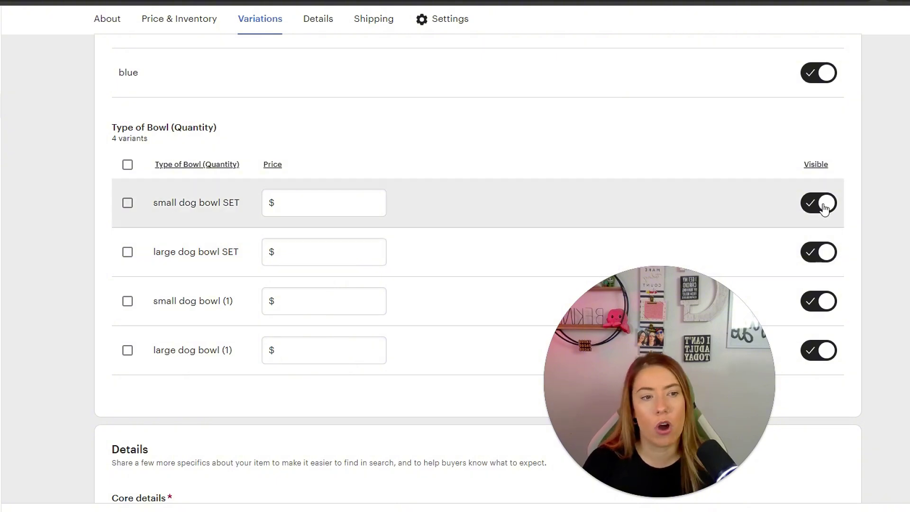
pyautogui.moveTo(692, 440); pyautogui.dragTo(781, 180)
pyautogui.click(317, 199)
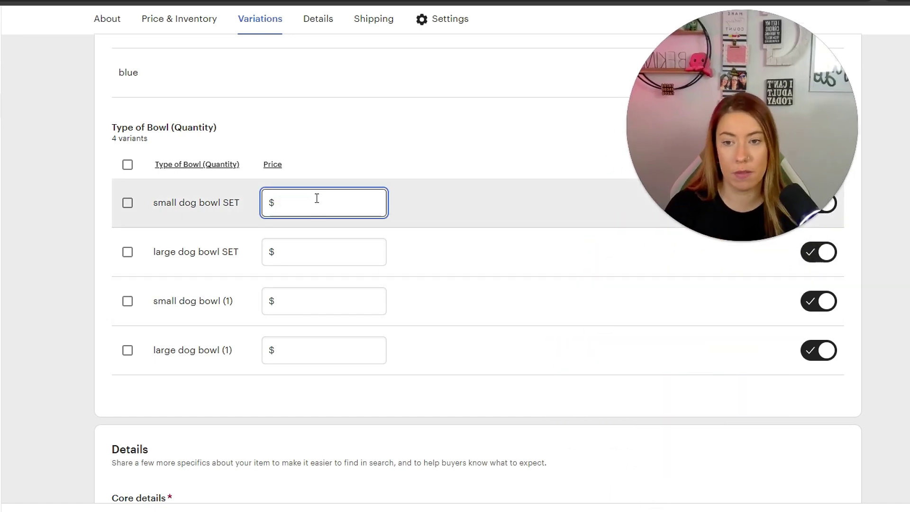
pyautogui.write('40')
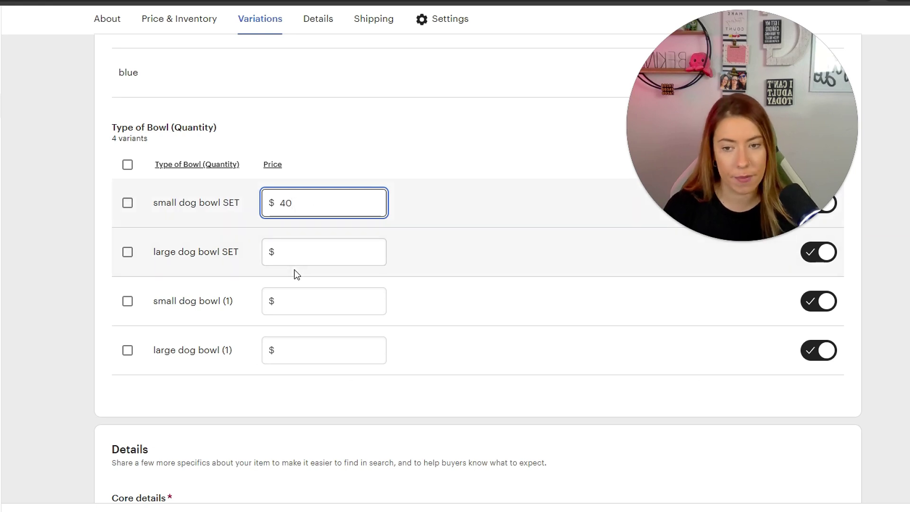
pyautogui.click(295, 253)
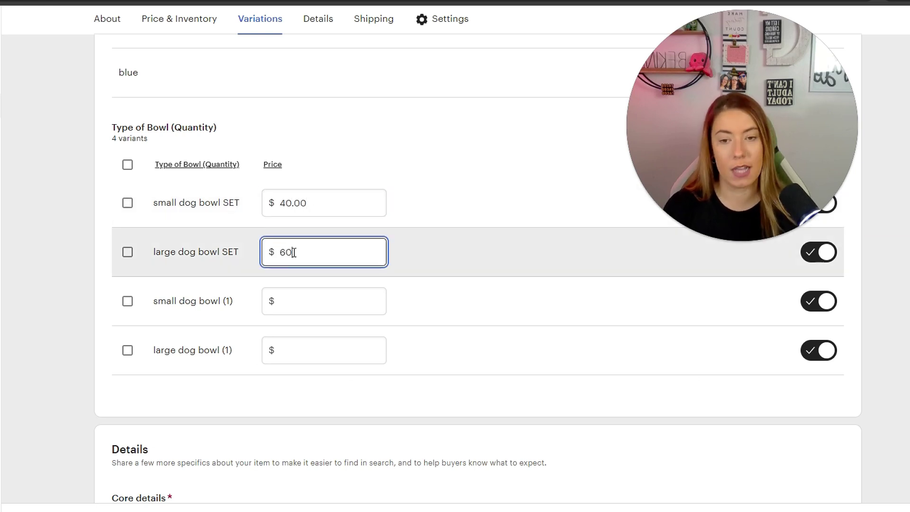
pyautogui.click(299, 302)
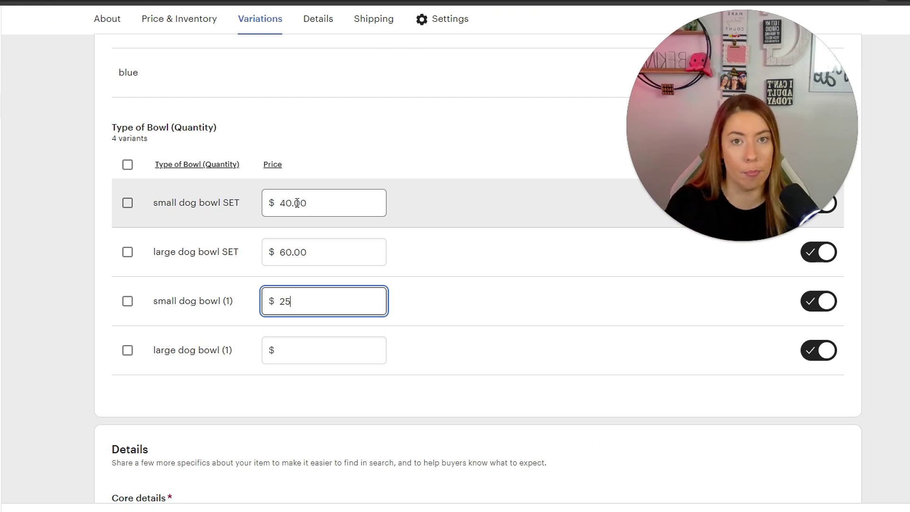
# Set the Primary color attribute to Black and the Secondary color to White
pyautogui.scroll(-15, 901, 352)
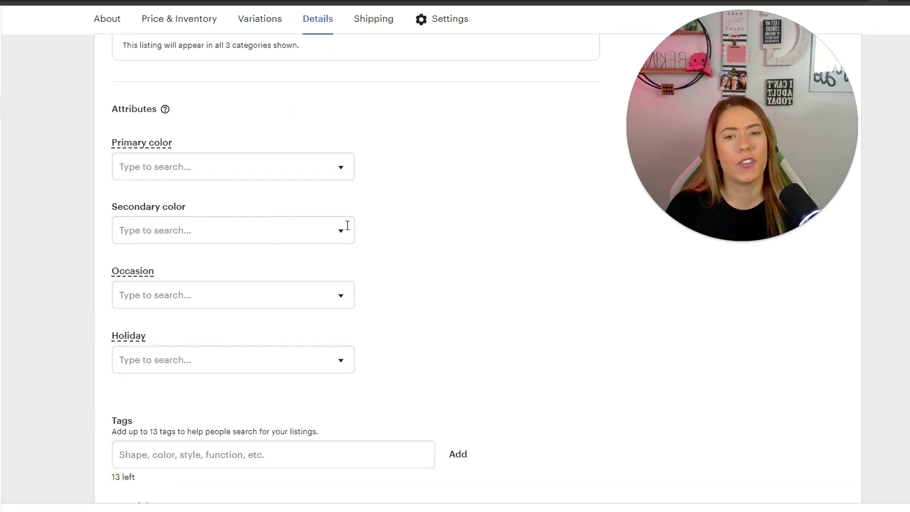
pyautogui.click(328, 172)
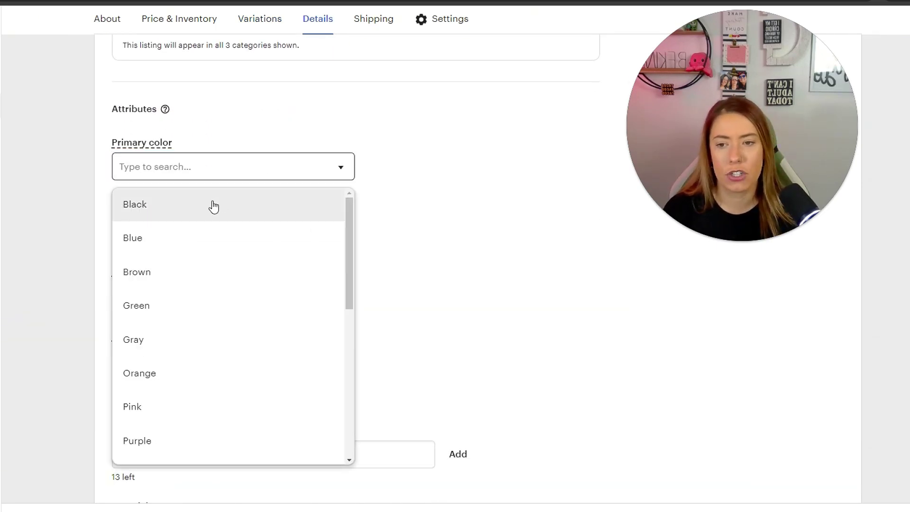
pyautogui.click(211, 205)
pyautogui.click(216, 227)
pyautogui.scroll(-5, 218, 332)
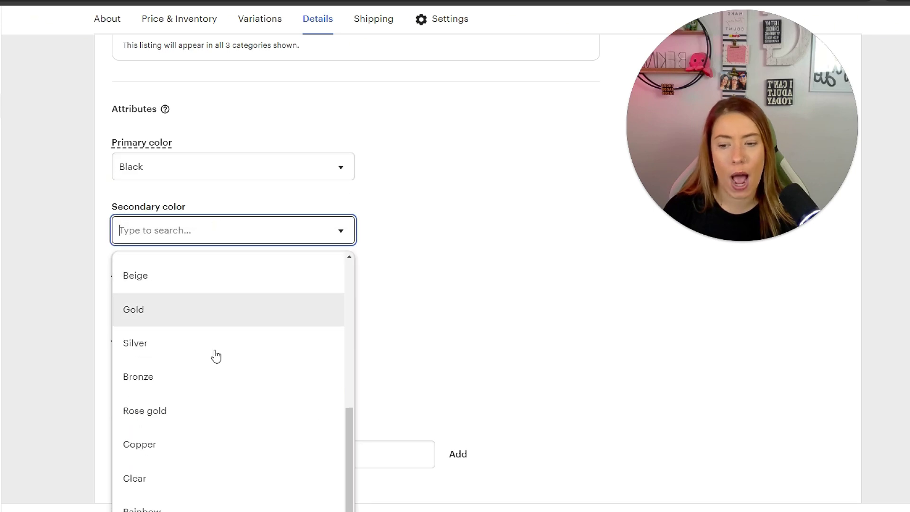
pyautogui.scroll(2, 166, 305)
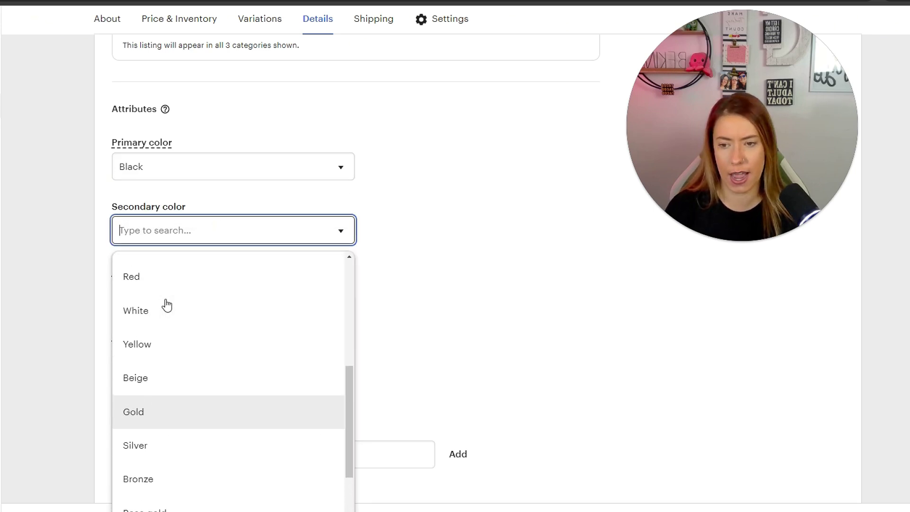
pyautogui.click(166, 308)
pyautogui.scroll(-2, 235, 342)
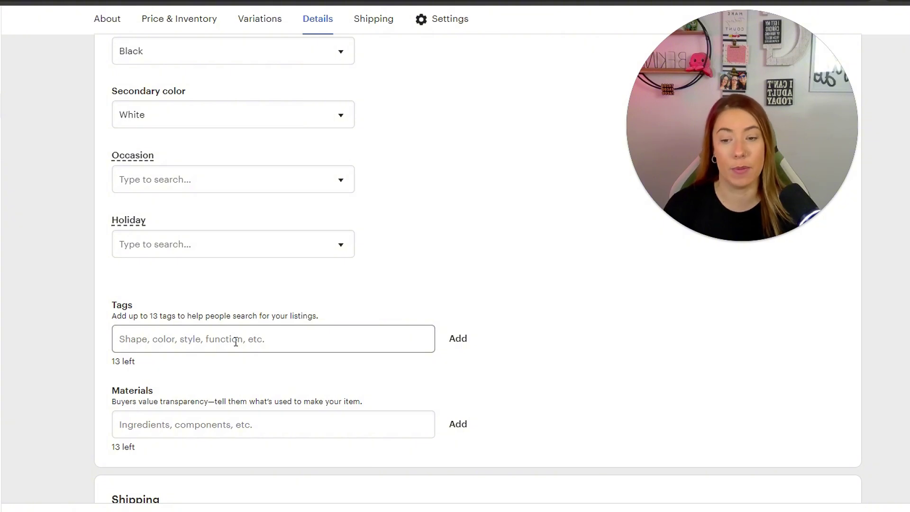
pyautogui.scroll(-5, 236, 341)
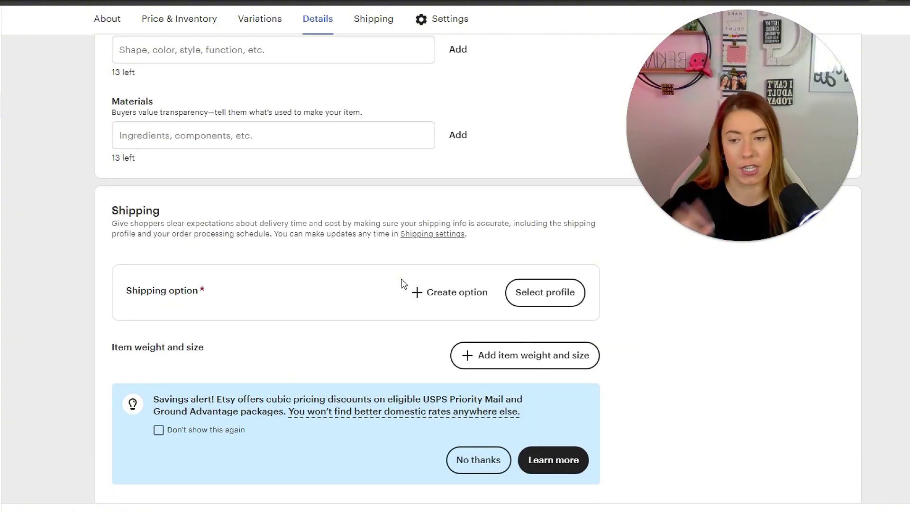
pyautogui.scroll(-10, 402, 284)
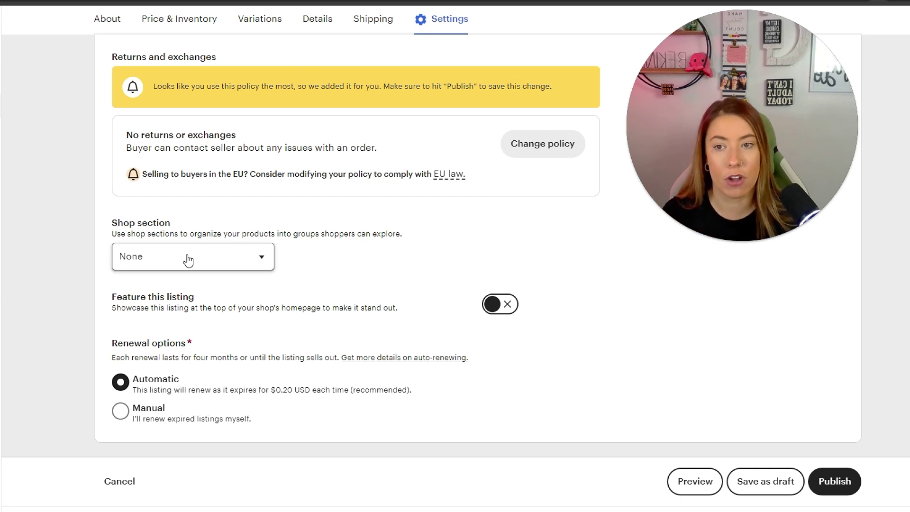
# Choose Personalized Gifts as the listing's shop section
pyautogui.click(188, 260)
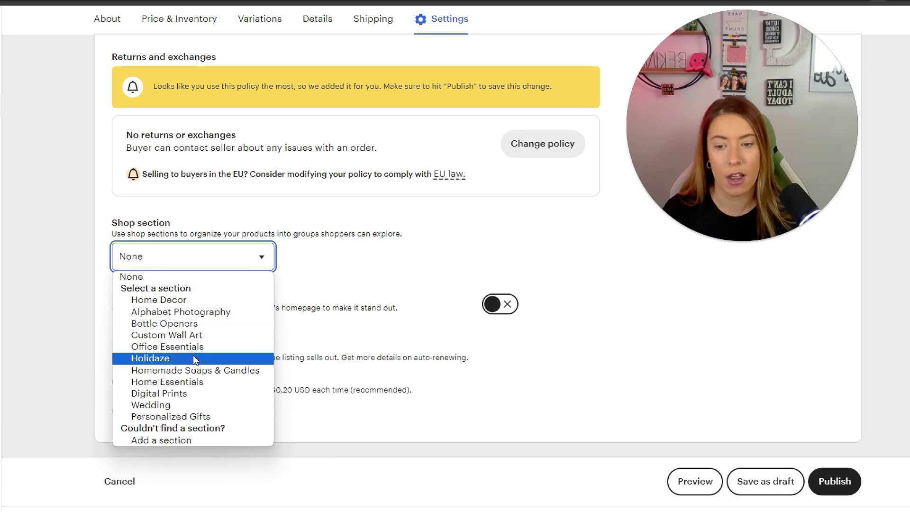
pyautogui.click(180, 416)
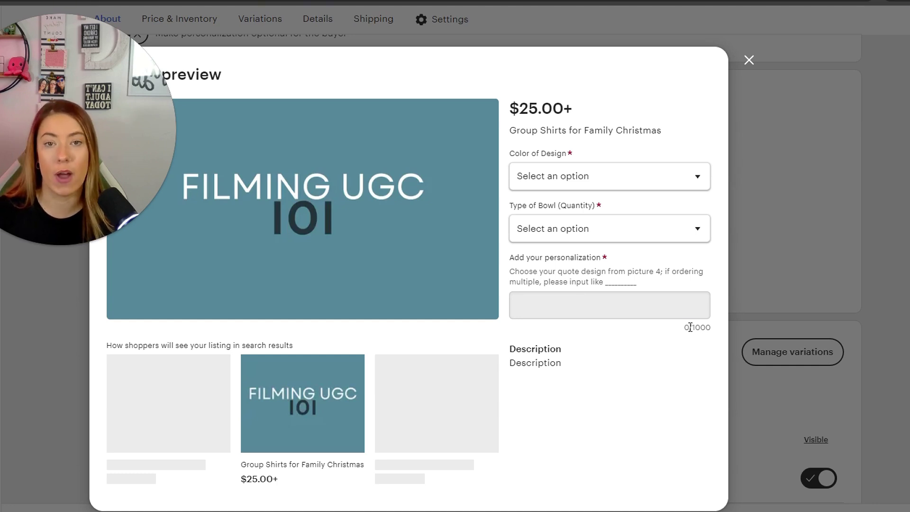
# In the preview, choose blue and large dog bowl SET to confirm the $60.00 price
pyautogui.click(639, 174)
pyautogui.click(530, 254)
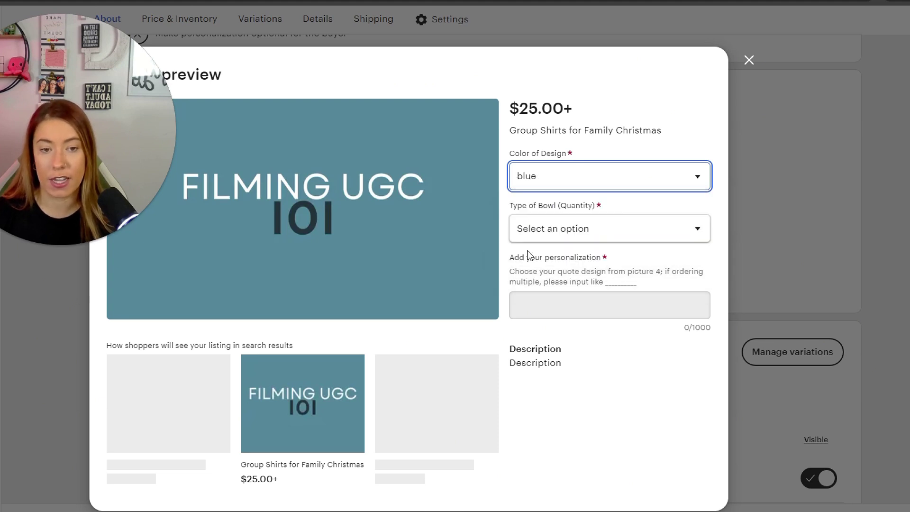
pyautogui.click(550, 229)
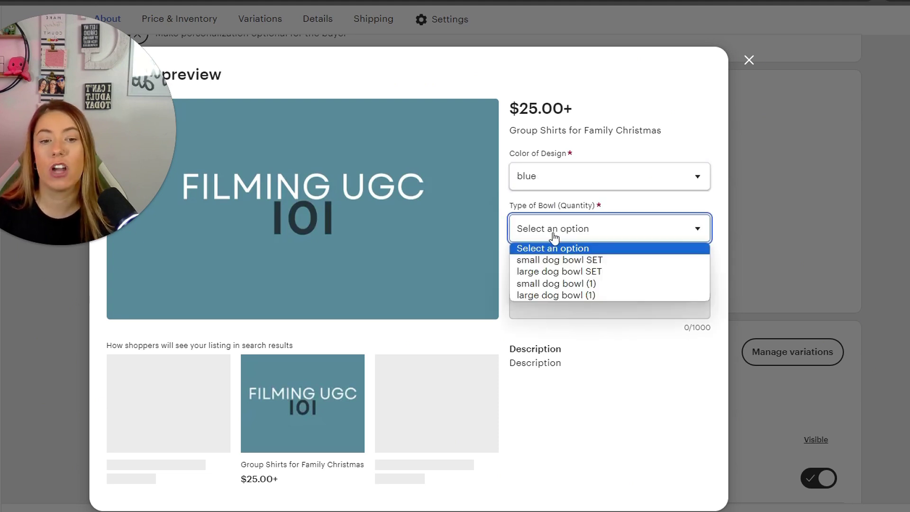
pyautogui.click(562, 272)
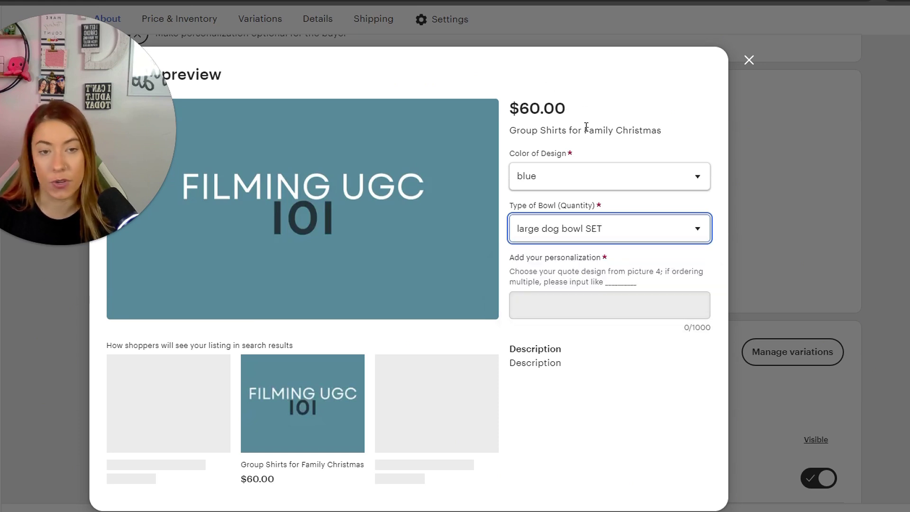